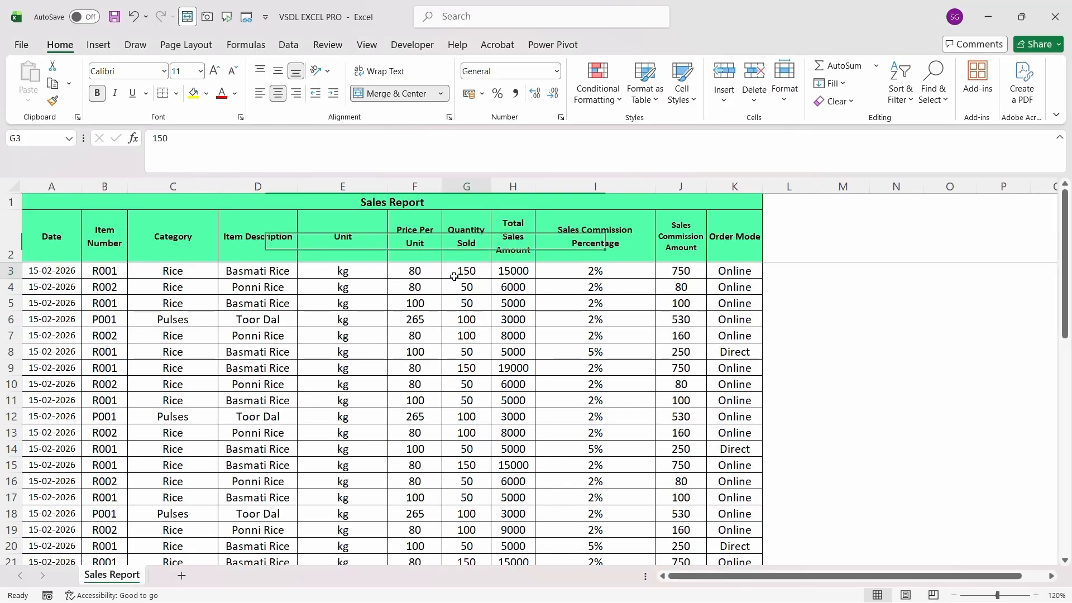
Step: Look through the Sales Report records down to the total in row 46
key(Down)
key(Down)
key(Down)
key(Down)
key(Down)
key(Down)
key(Down)
key(Down)
key(Down)
key(Down)
key(Down)
key(Down)
key(Down)
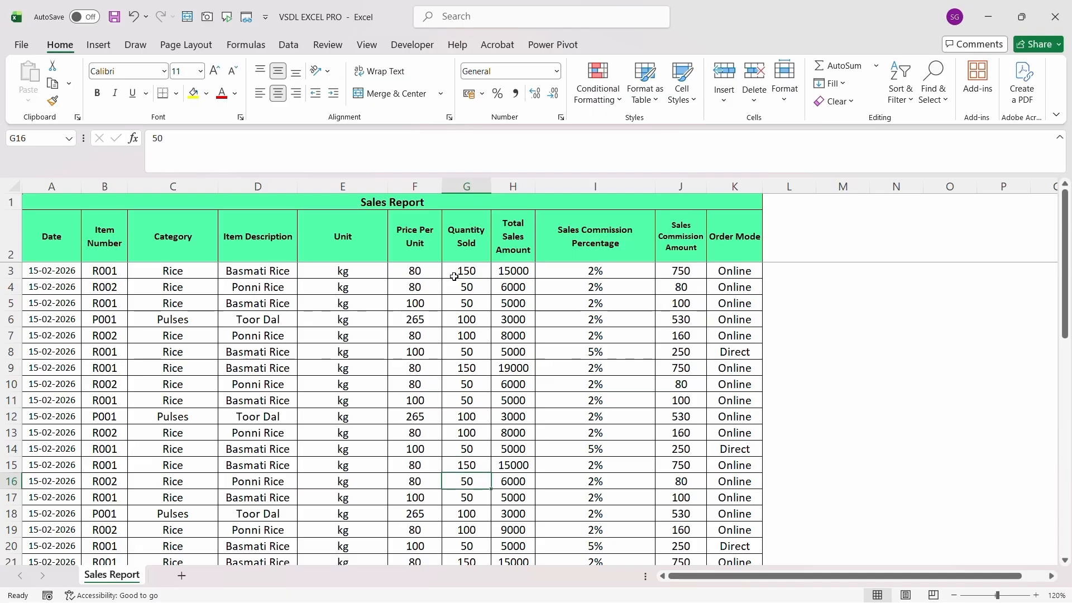
key(Down)
key(Down)
key(Down)
key(Down)
key(Down)
key(Down)
key(Down)
key(Down)
key(Down)
key(Down)
key(Down)
key(Down)
key(Down)
key(Down)
key(Down)
key(Down)
key(Down)
key(Down)
key(Down)
key(Down)
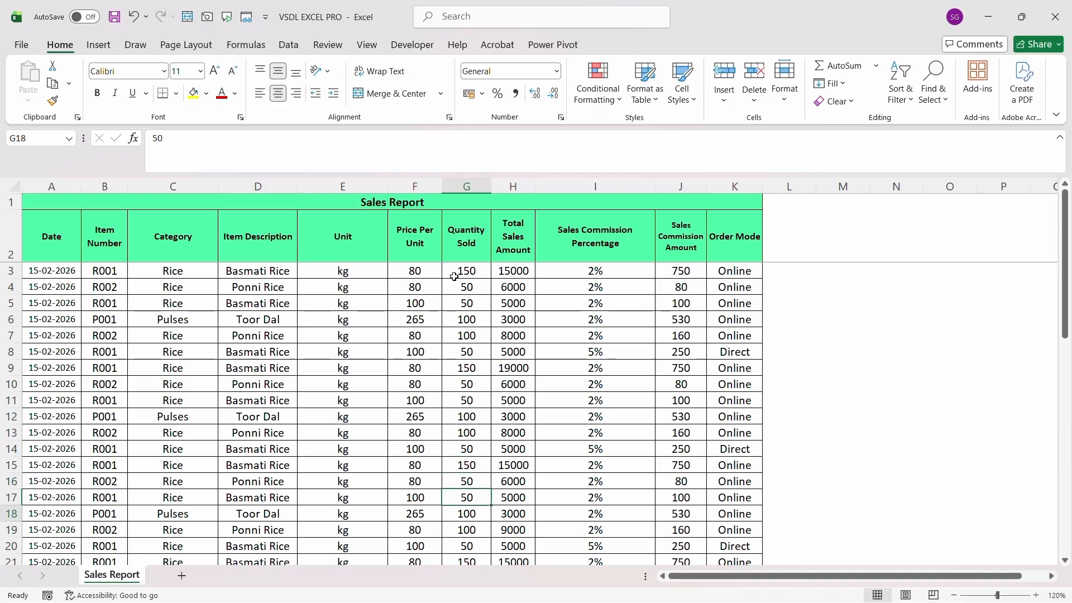
key(Down)
key(Down)
key(Down)
key(Down)
key(Down)
key(Down)
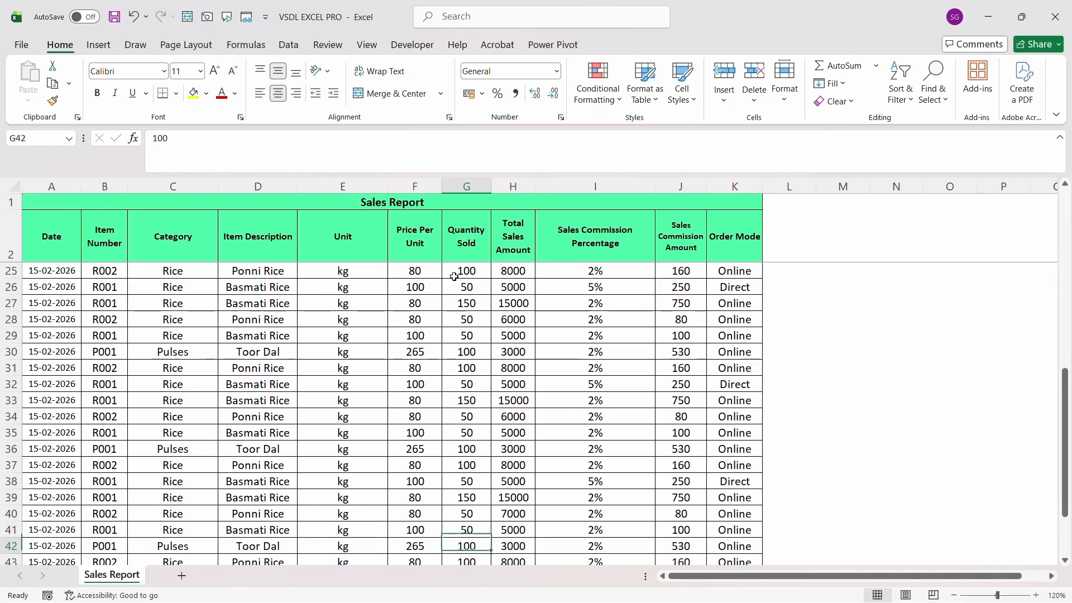
key(Down)
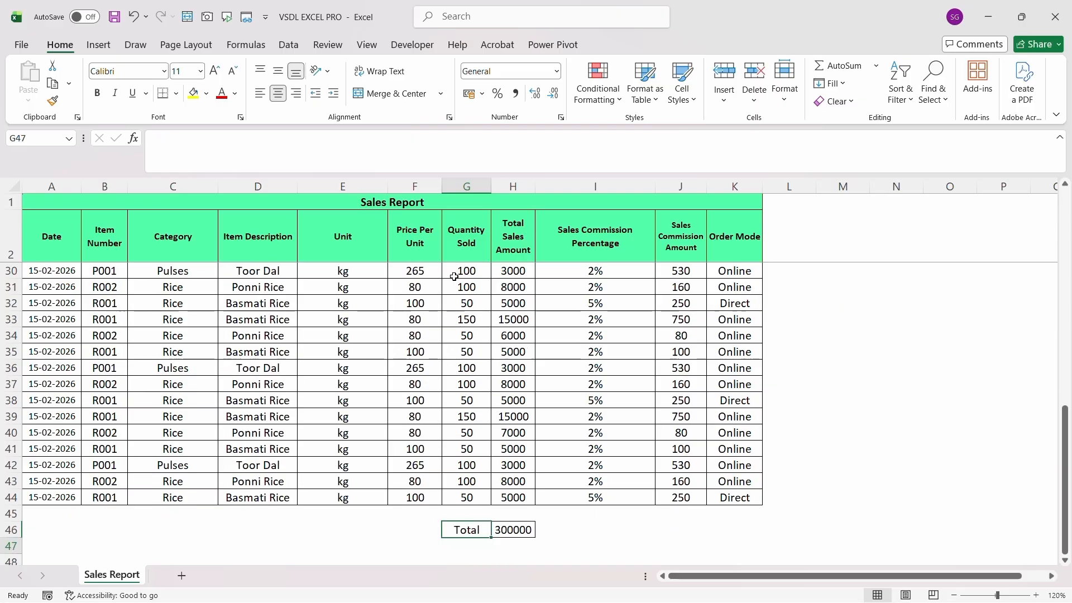
Step: Set the Total Sales Amount in cell H36 to 4000
key(Up)
key(Up)
key(Up)
key(Up)
key(Up)
key(Up)
key(Up)
key(Up)
key(Up)
key(Up)
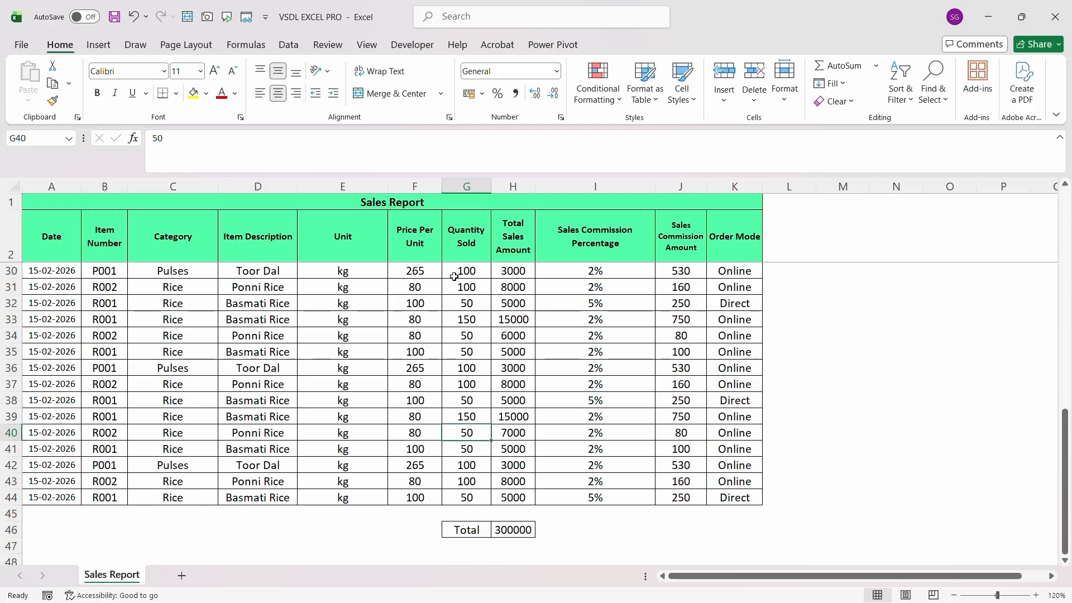
key(Right)
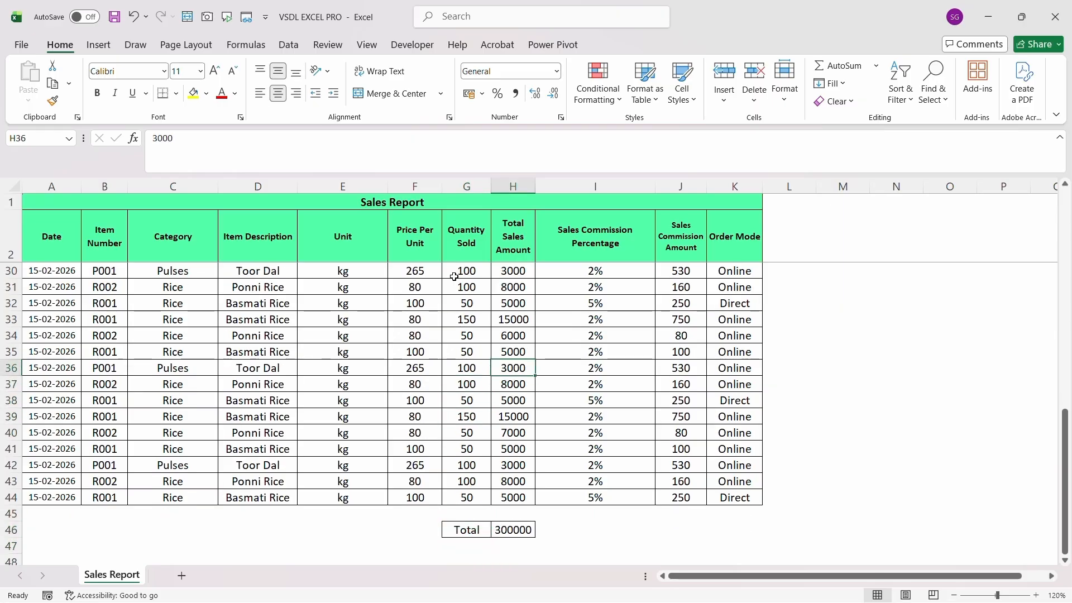
text(4000)
key(Return)
Step: Set the Total Sales Amount in cell H4 to 9000 and continue down that column to row 20
key(Up)
key(Up)
key(Up)
key(Up)
key(Up)
key(Up)
key(Up)
key(Up)
key(Up)
key(Up)
key(Up)
key(Up)
key(Up)
key(Up)
key(Up)
key(Up)
key(Up)
key(Up)
key(Up)
key(Up)
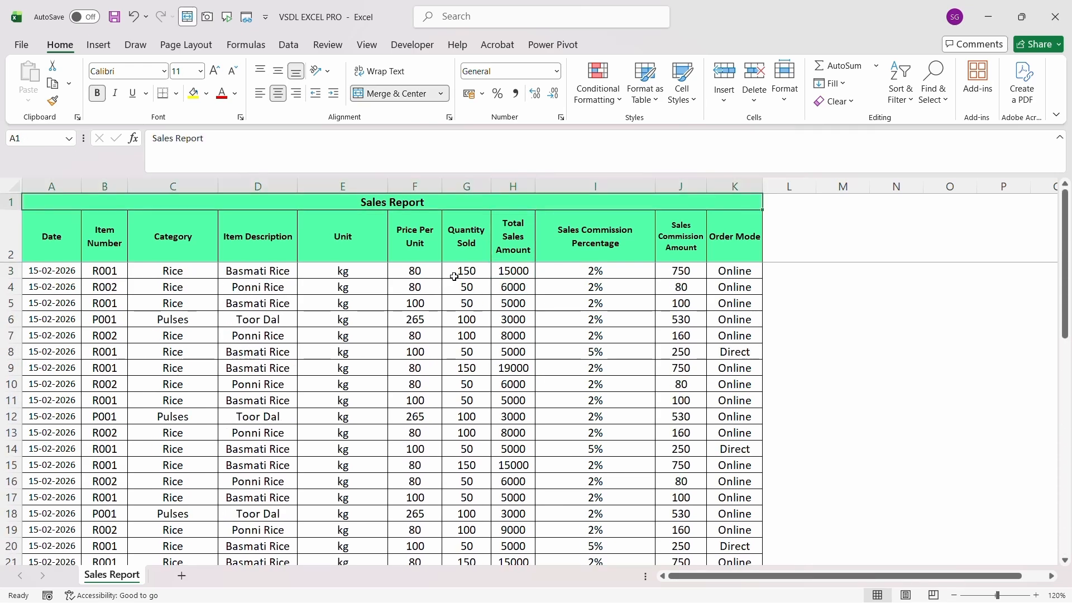
key(Down)
key(Down)
key(Down)
key(Down)
key(Down)
key(Down)
key(Down)
key(Down)
key(Down)
key(Down)
key(Down)
key(Down)
key(Down)
key(Down)
key(Down)
key(Down)
key(Down)
key(Down)
key(Down)
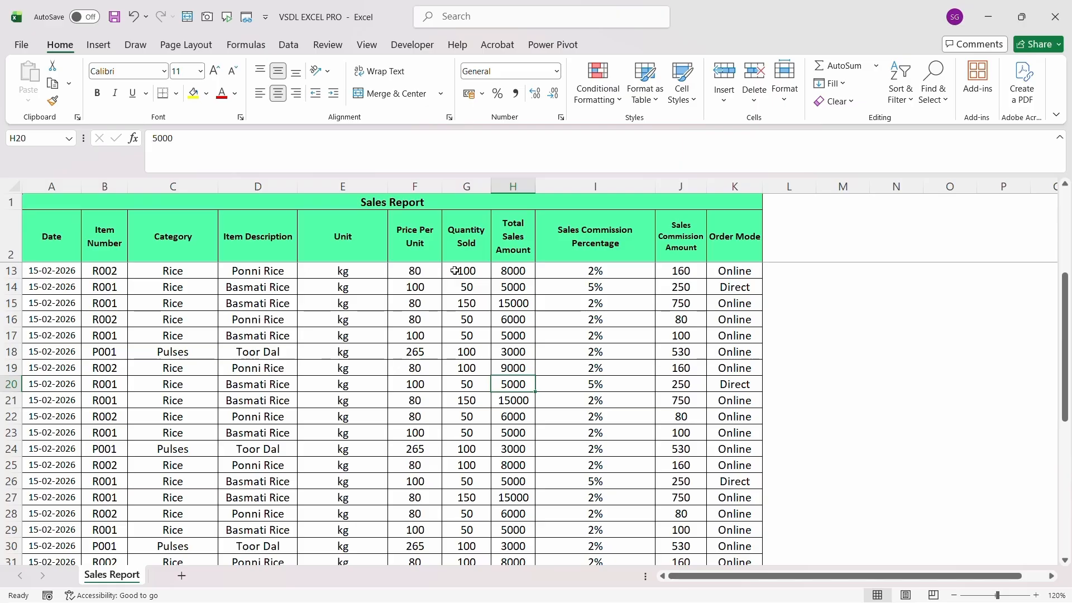
Step: View the existing watches in the Watch Window and close it
click(262, 49)
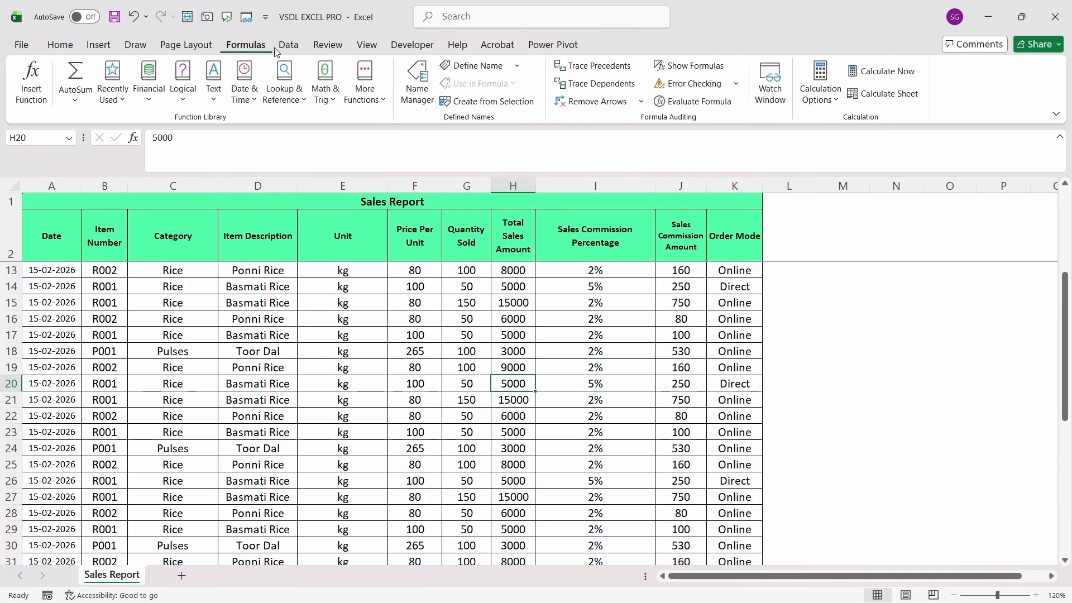
click(771, 91)
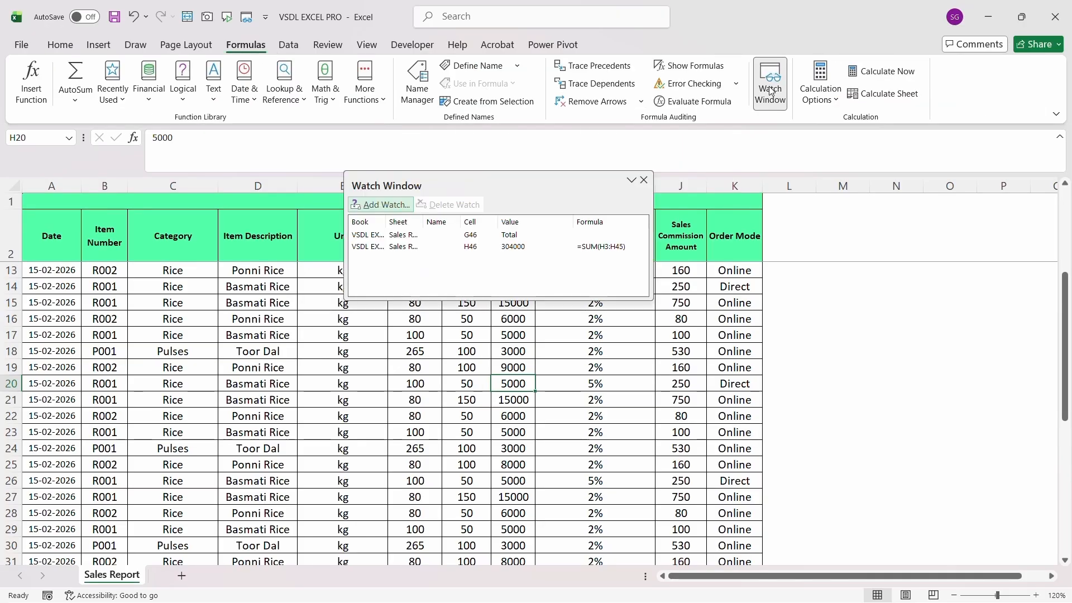
click(770, 91)
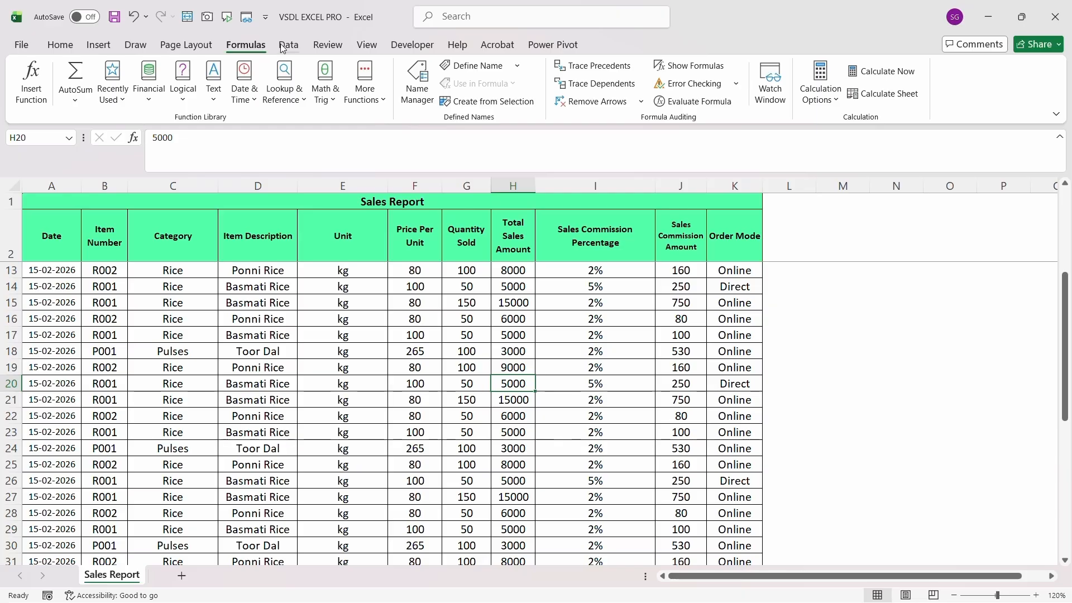
Step: Add a watch on cells G46:H46 of the Sales Report sheet in the Watch Window
click(286, 49)
click(262, 49)
click(771, 94)
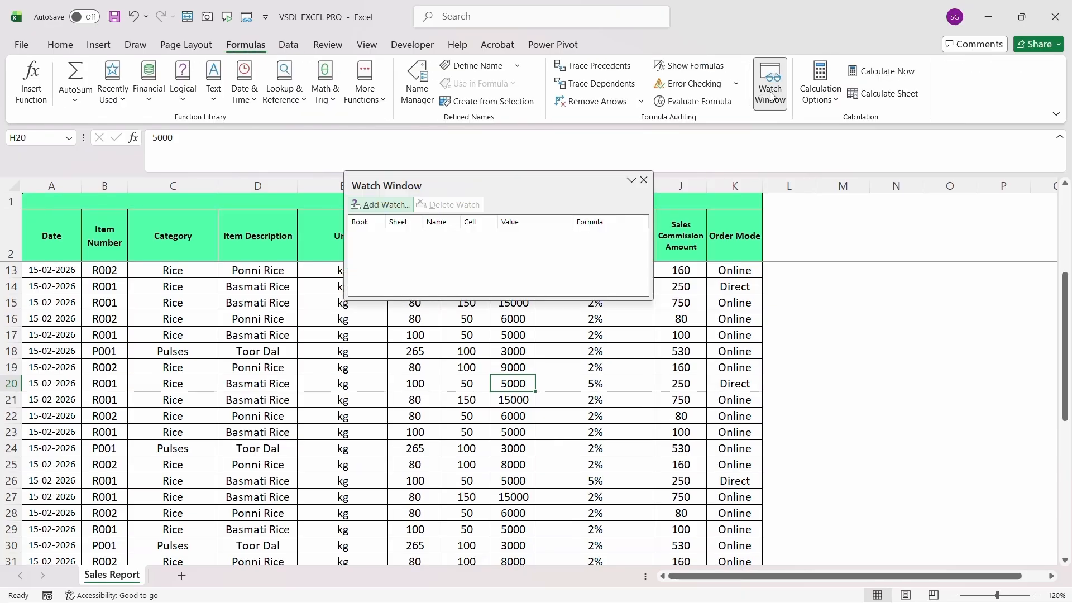
click(385, 204)
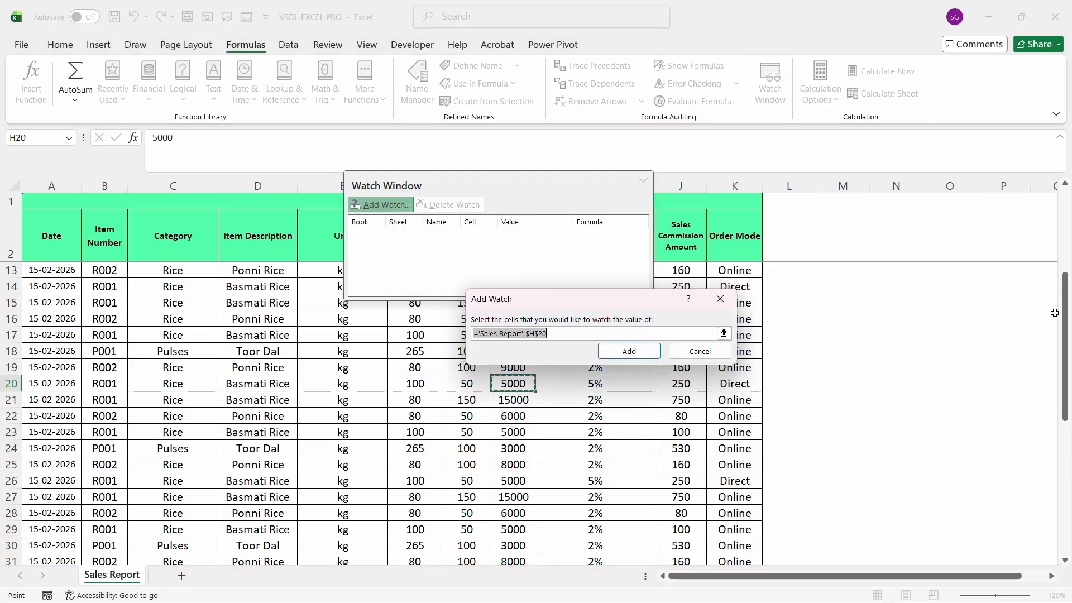
drag(1069, 305, 1067, 453)
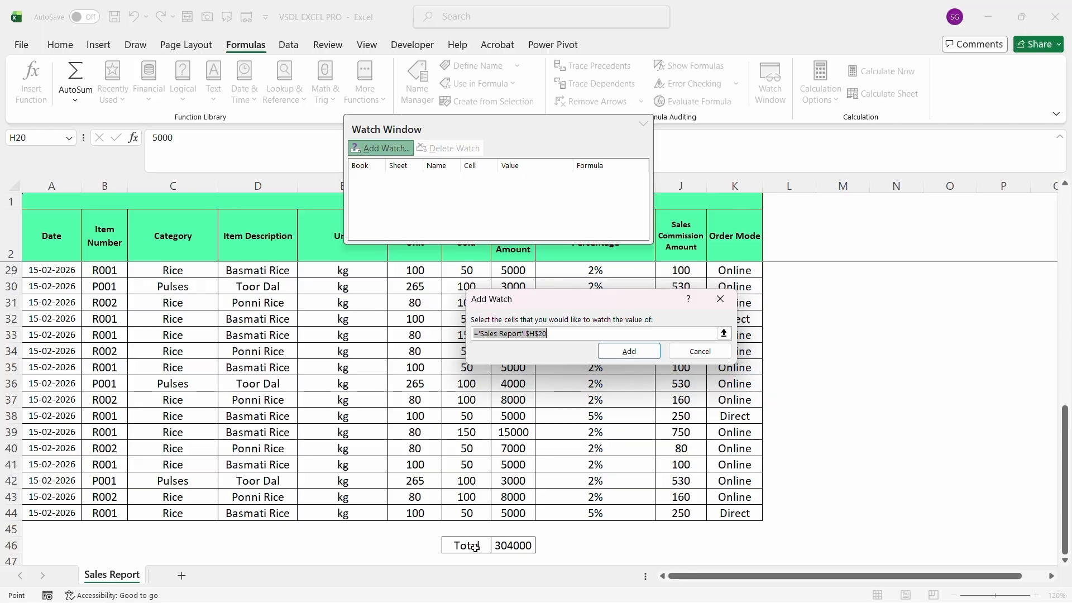
drag(475, 547, 528, 547)
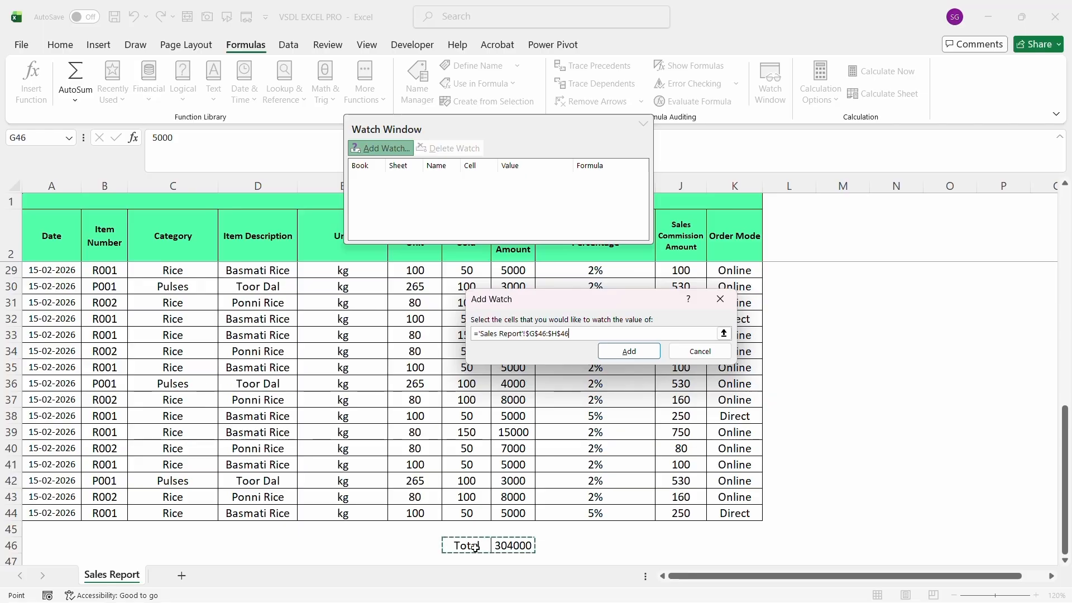
click(642, 351)
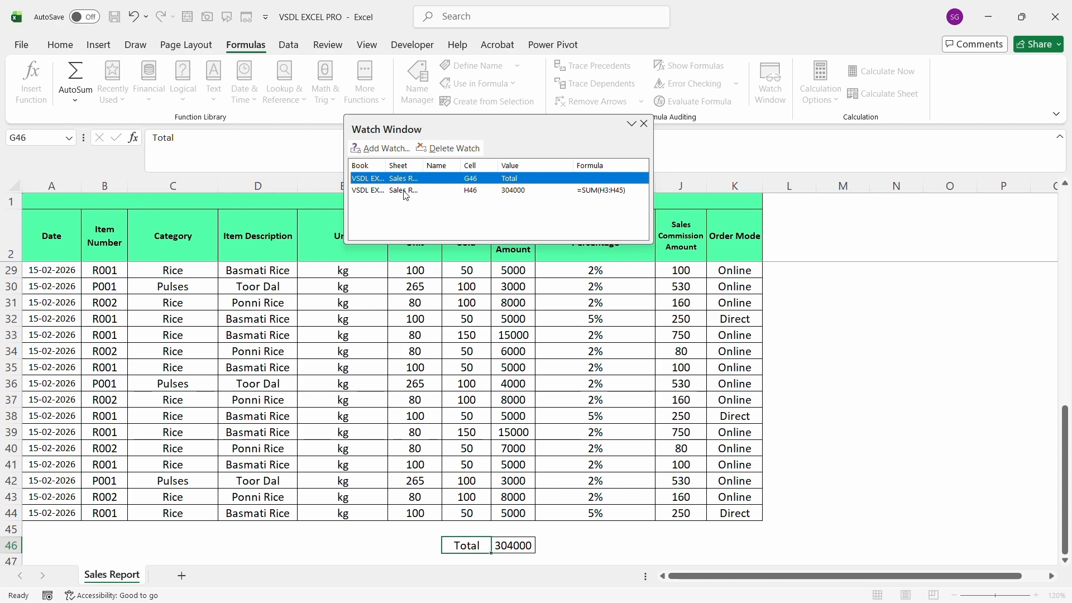
Step: Check the formula of the watched total in cell H46 and close the Watch Window
key(Right)
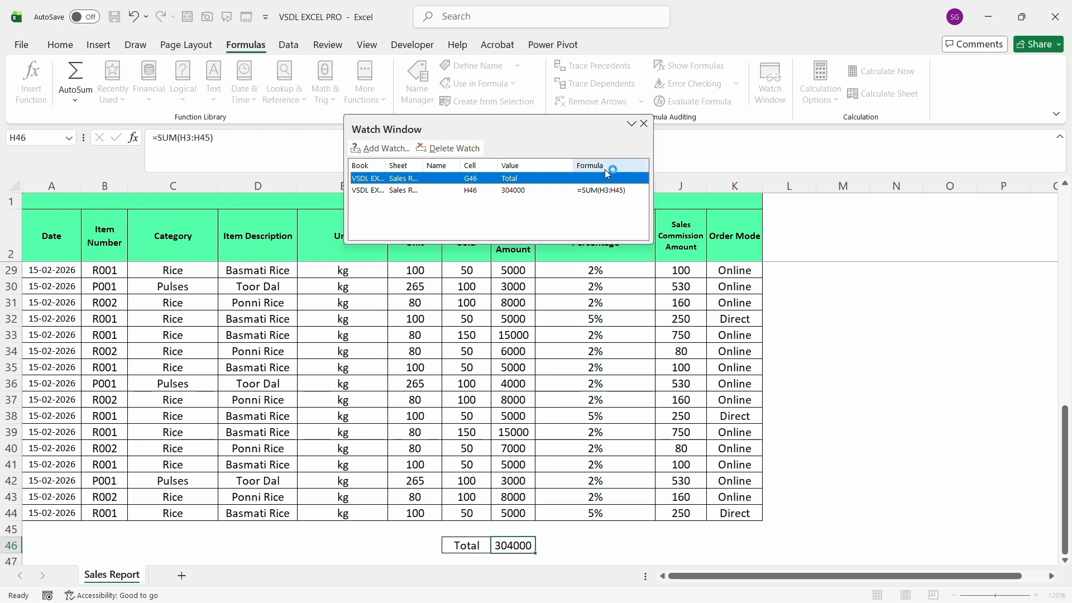
click(632, 124)
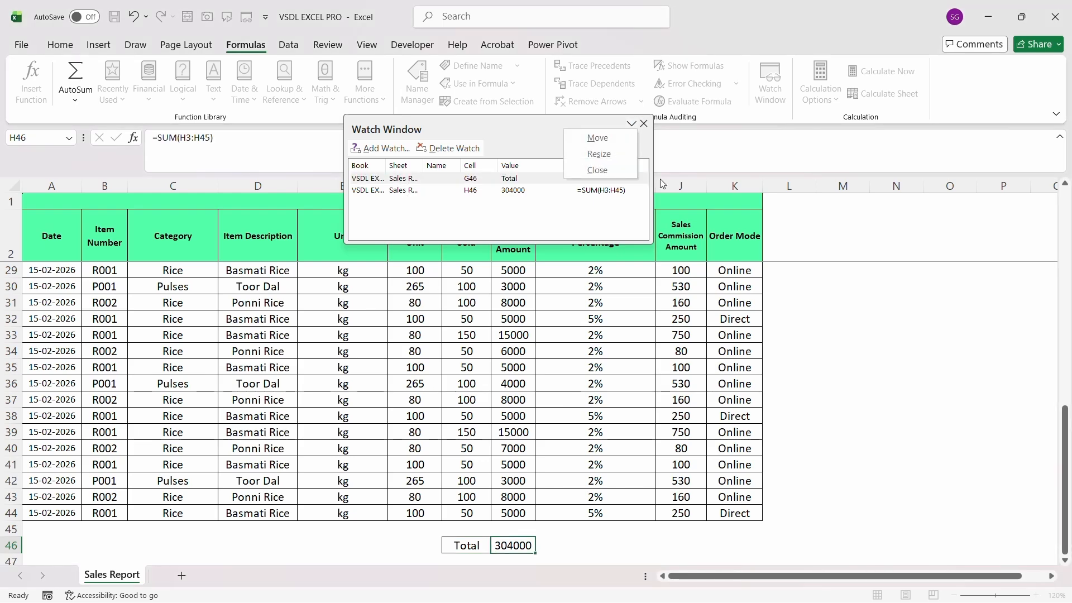
click(709, 246)
key(Left)
click(770, 87)
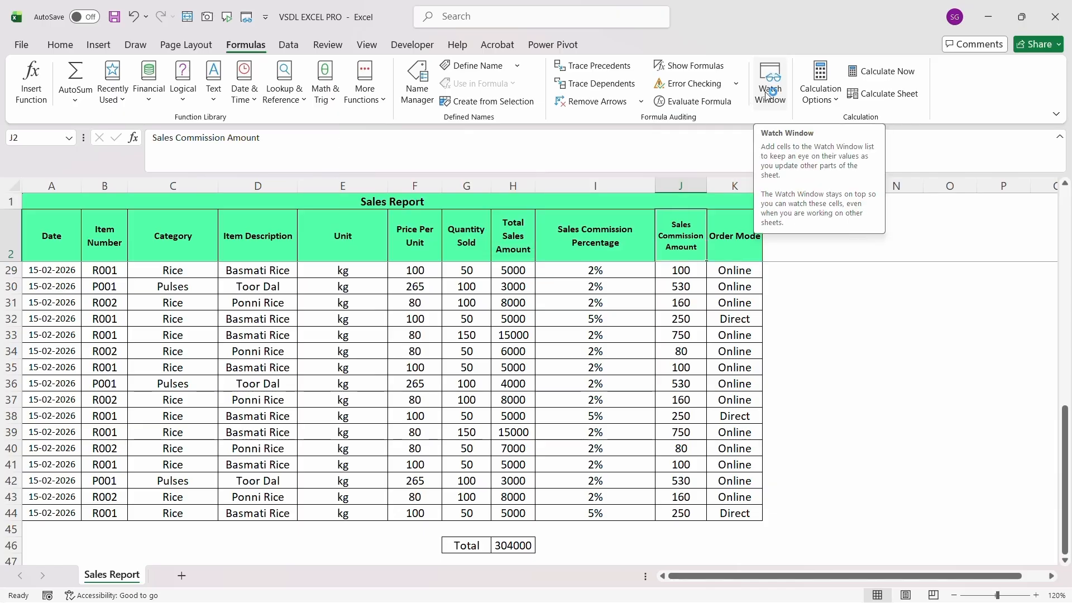
Step: Find Watch Window among All Commands in the Quick Access Toolbar options, select its entry in the toolbar's command list, and accept the options
click(22, 45)
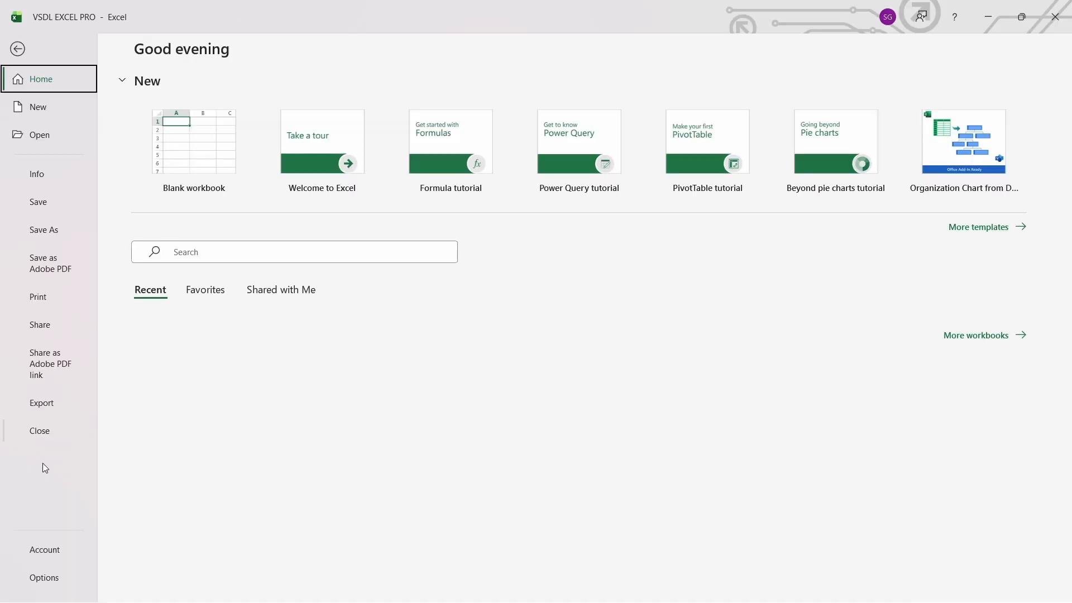
click(43, 578)
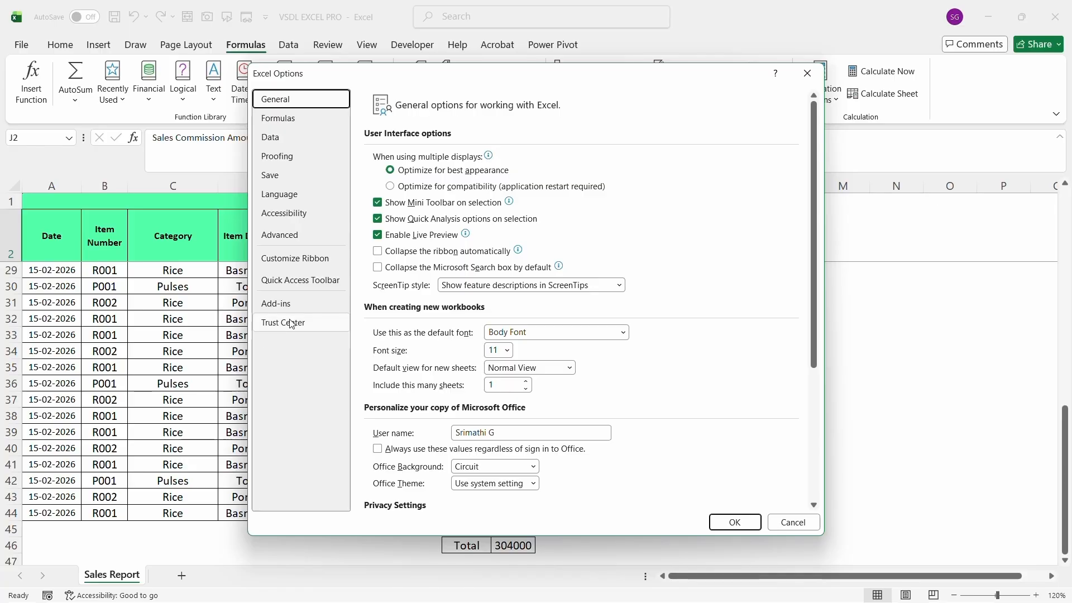
click(310, 274)
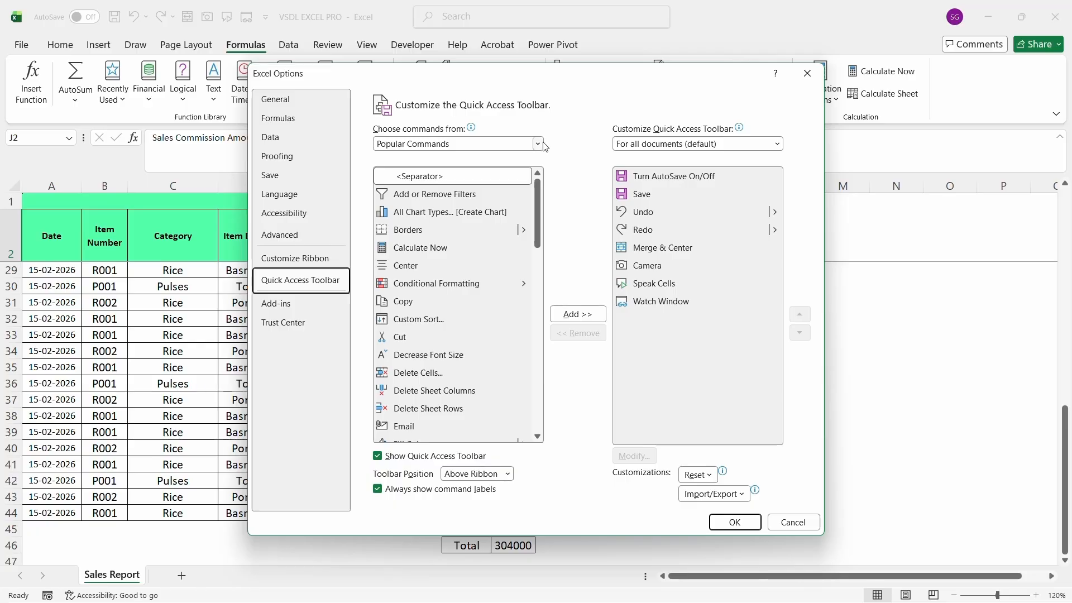
click(539, 145)
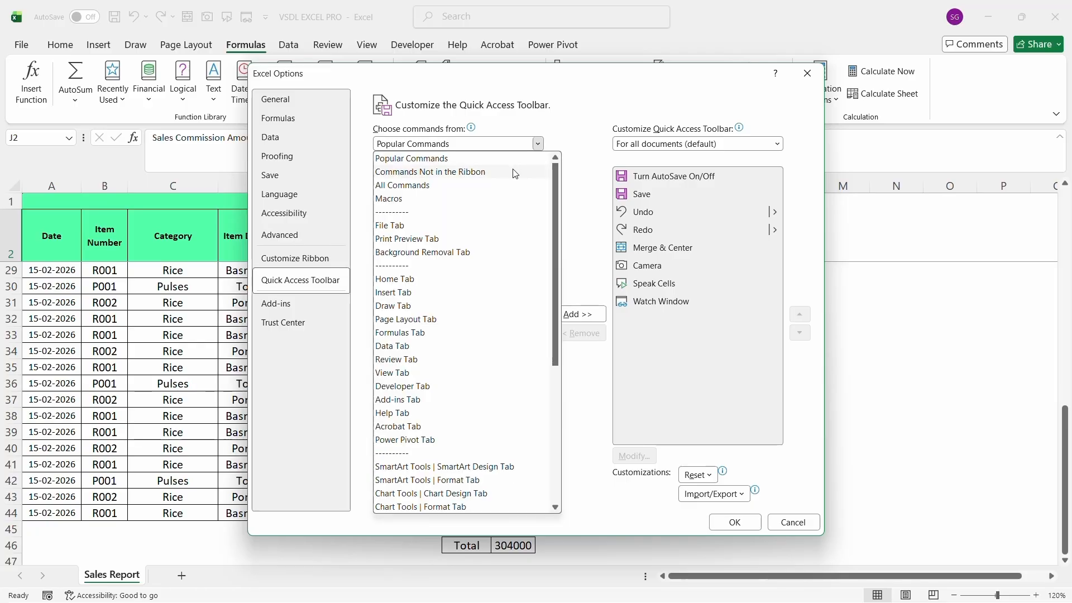
click(402, 185)
scroll(536, 312, down, 20)
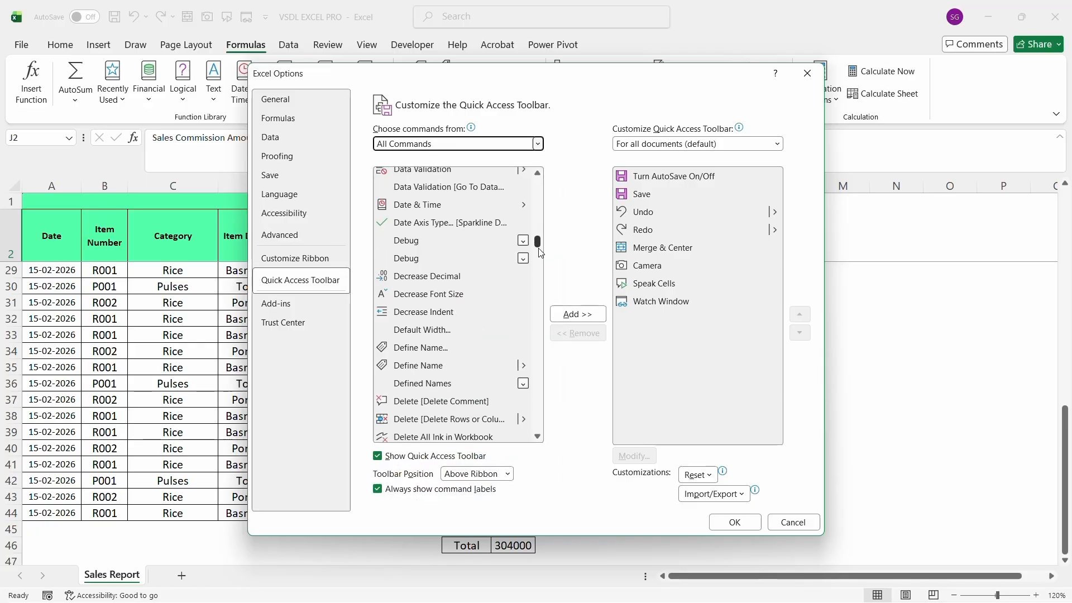
drag(534, 308, 538, 436)
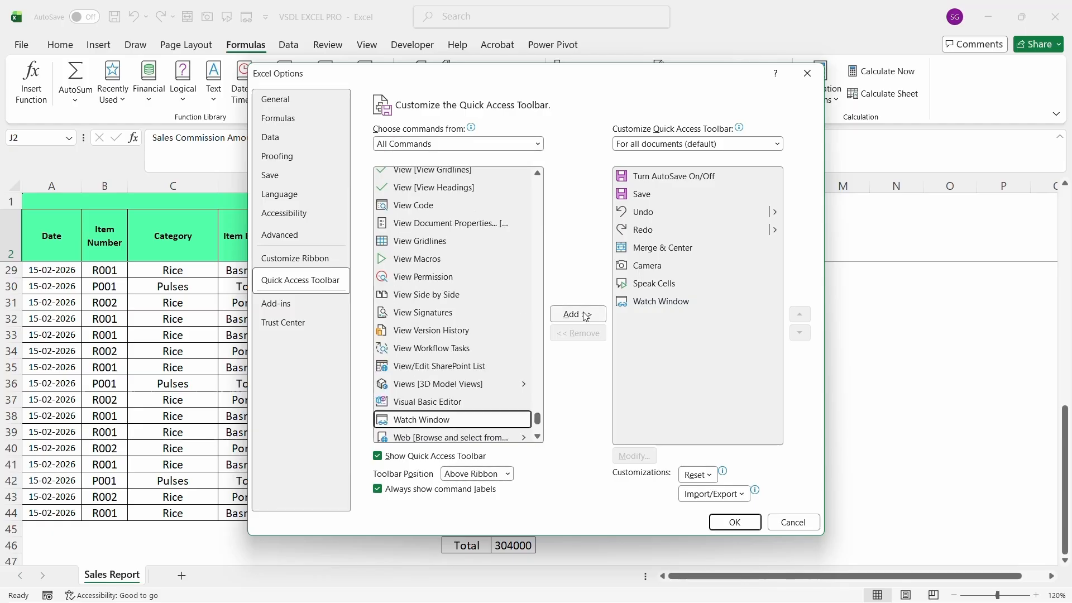
click(645, 304)
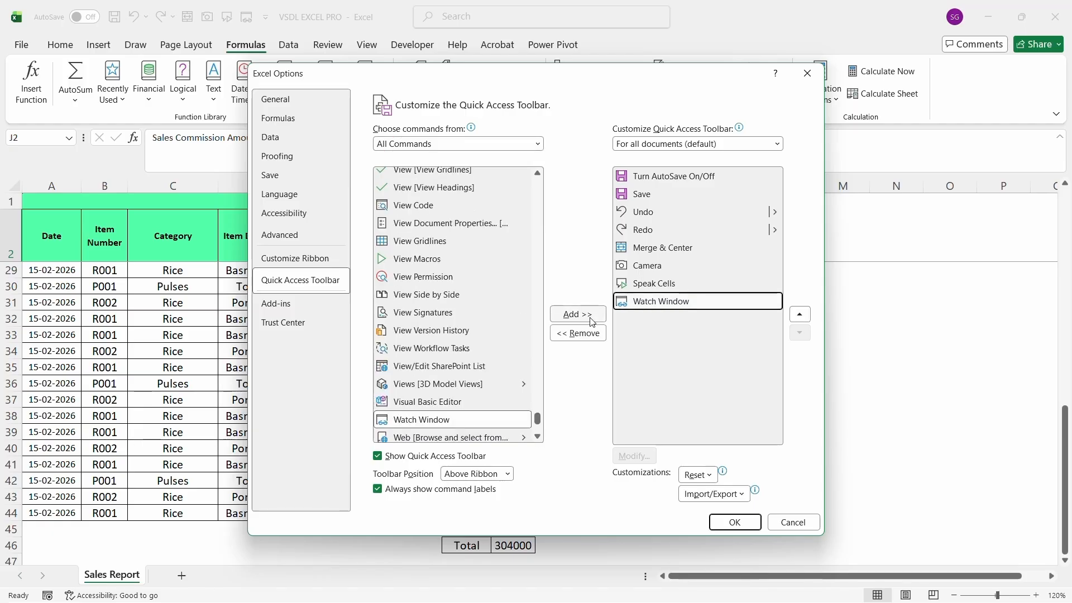
key(Return)
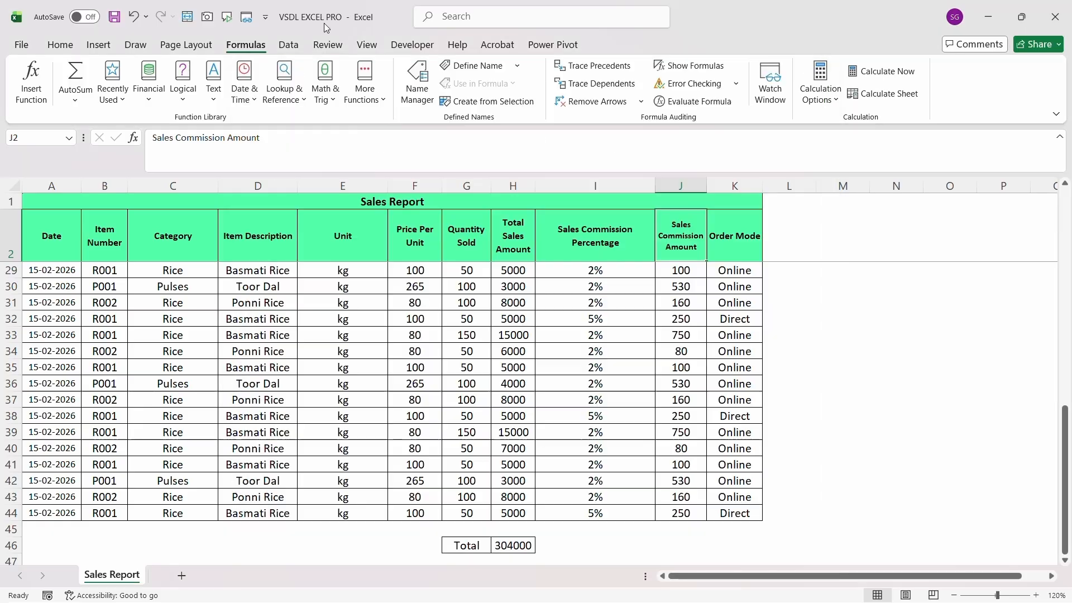
Step: Open the Watch Window from the Quick Access Toolbar and place it clear of the Total Sales Amount column
click(247, 17)
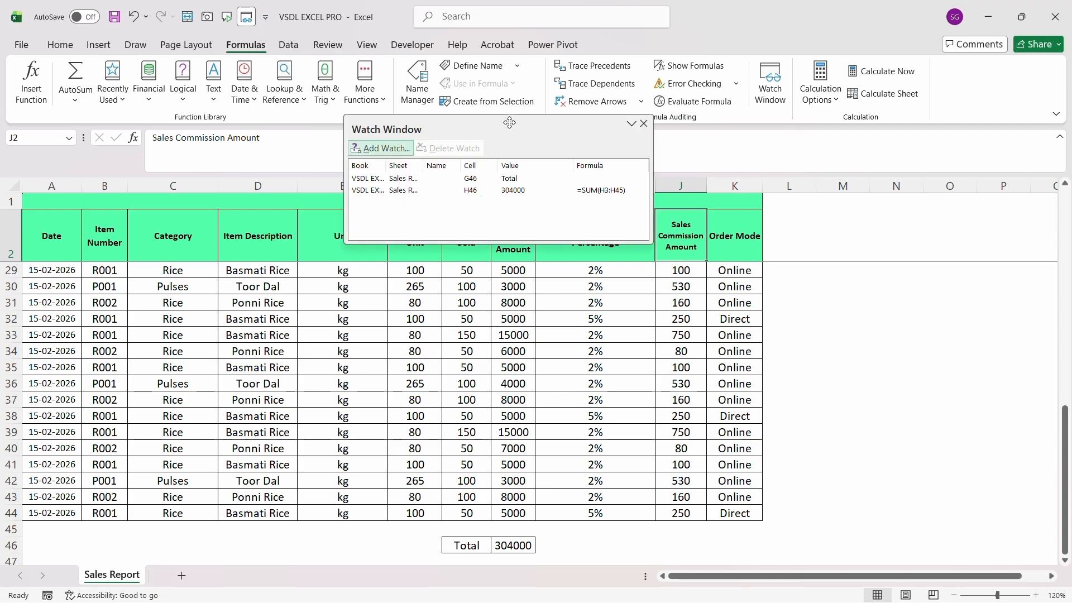
drag(510, 123, 742, 212)
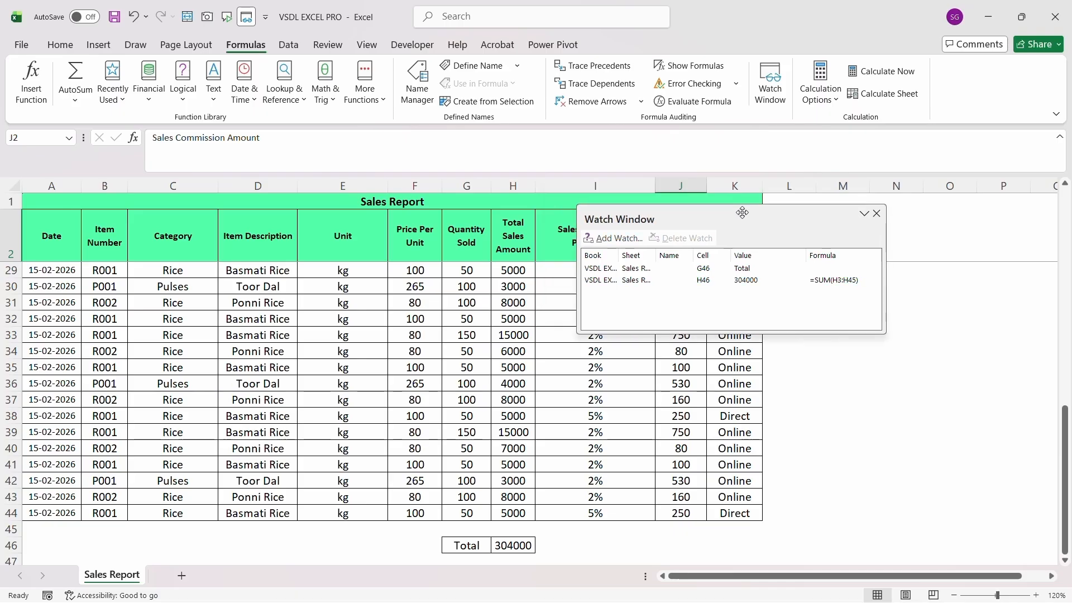
click(471, 305)
key(Up)
key(Up)
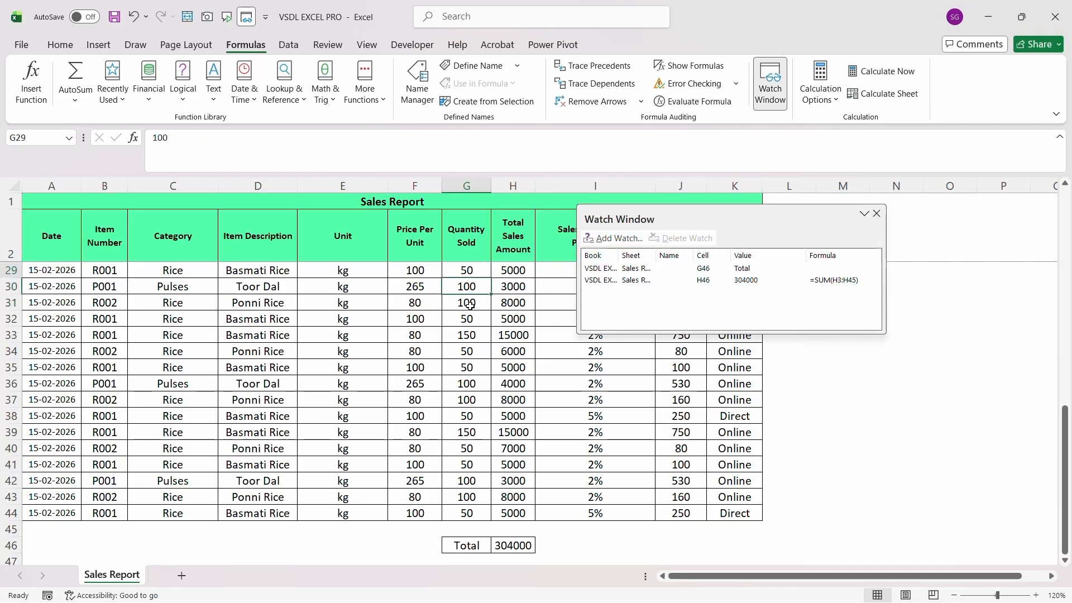
Step: Set the Total Sales Amount in H7 to 9500 and in H15 to 16000, checking the watch on H46
scroll(470, 305, up, 9)
click(518, 316)
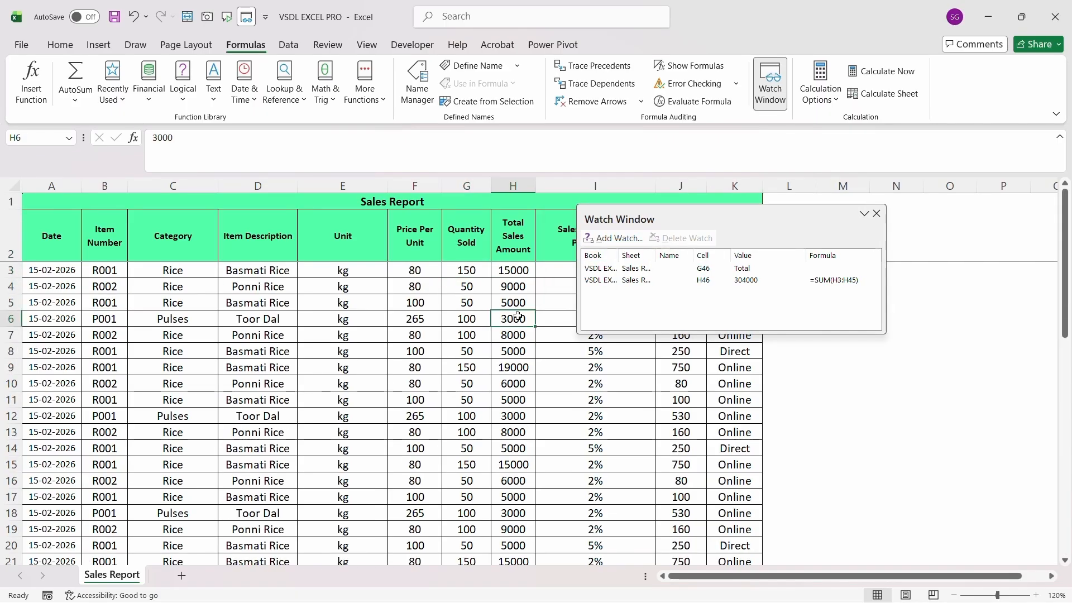
key(Down)
text(9500)
key(Return)
click(676, 280)
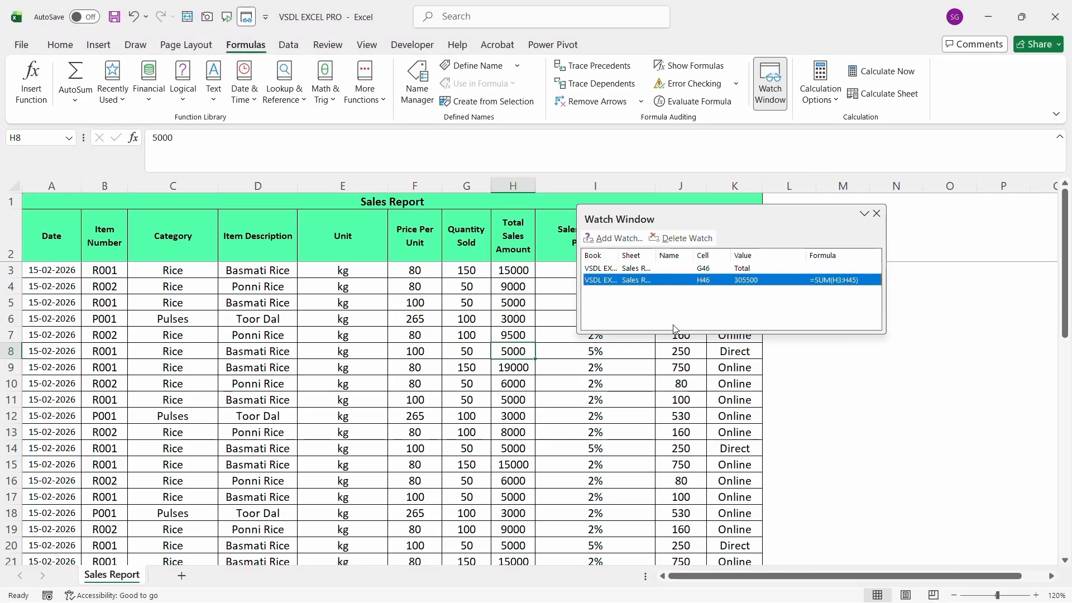
click(507, 461)
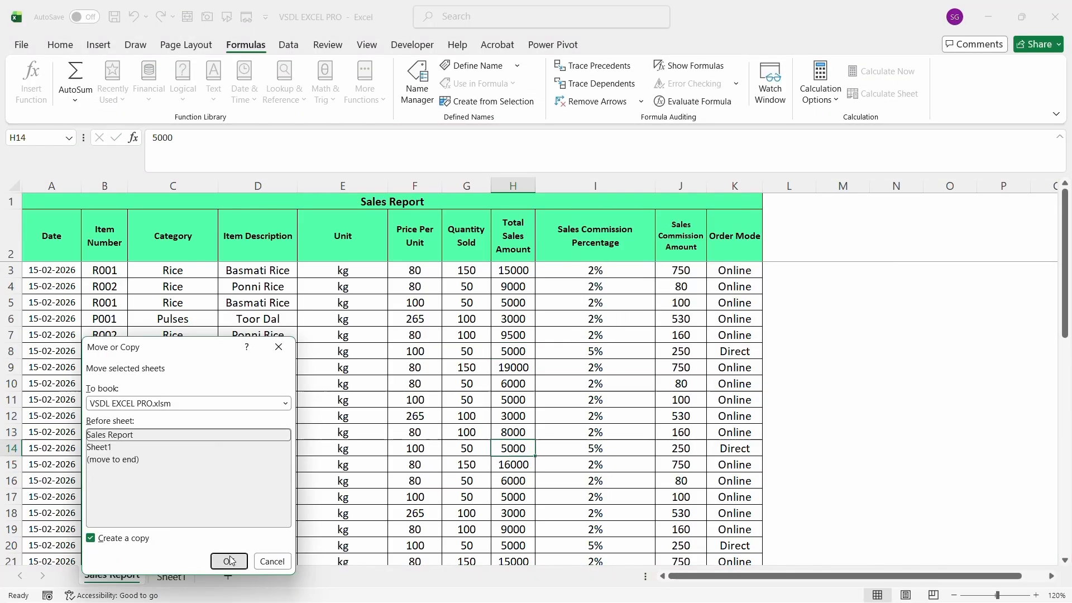
Step: Create a copy of the Sales Report sheet in front of it and rename the original sheet December
click(216, 561)
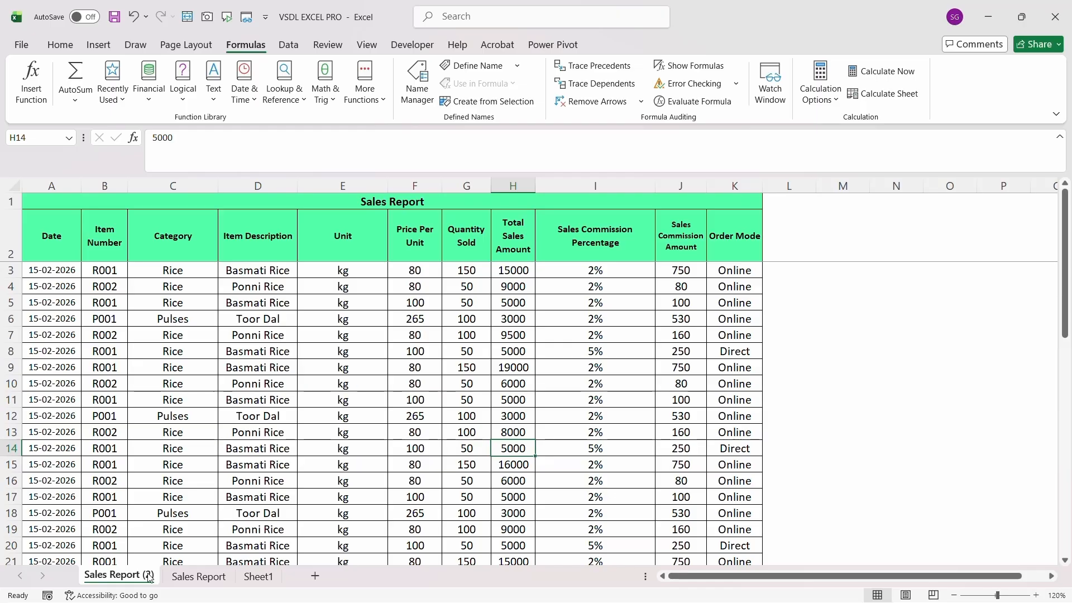
click(195, 576)
right_click(195, 576)
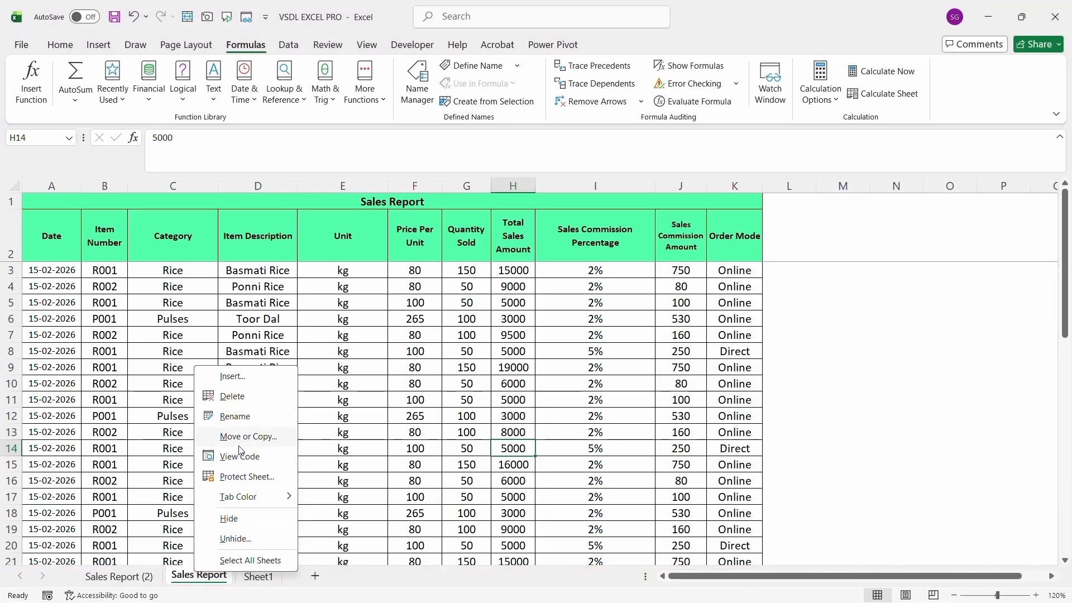
click(234, 417)
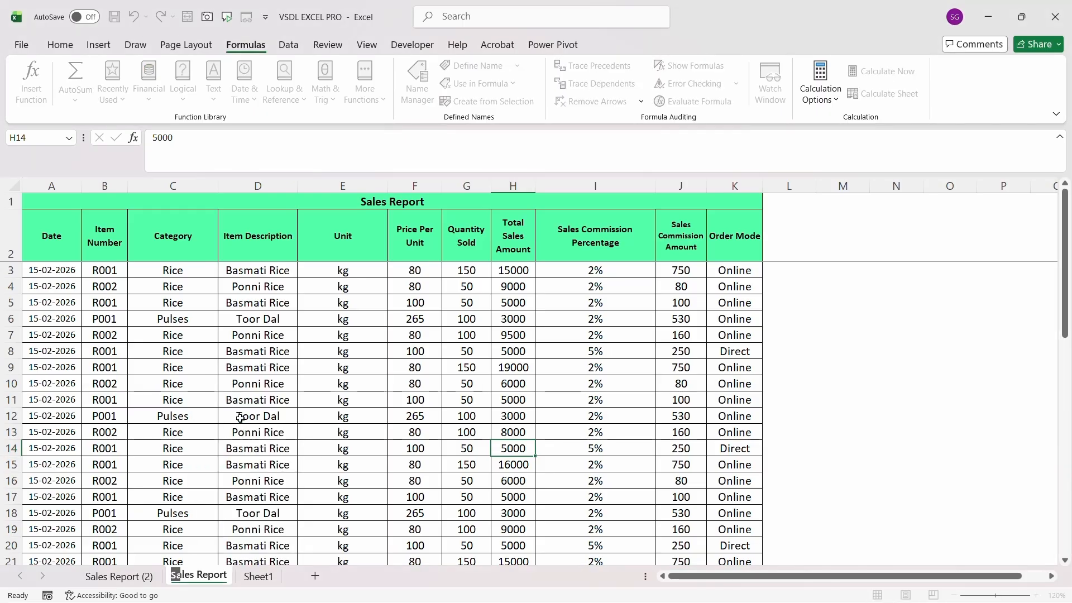
text(Dec-2)
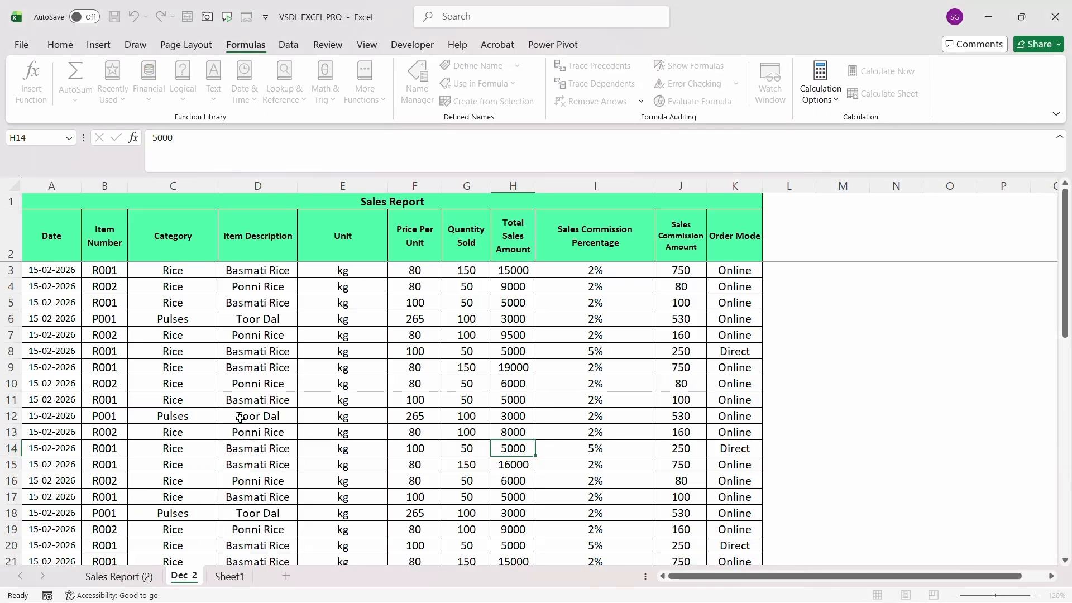
key(BackSpace)
key(BackSpace)
text(ember)
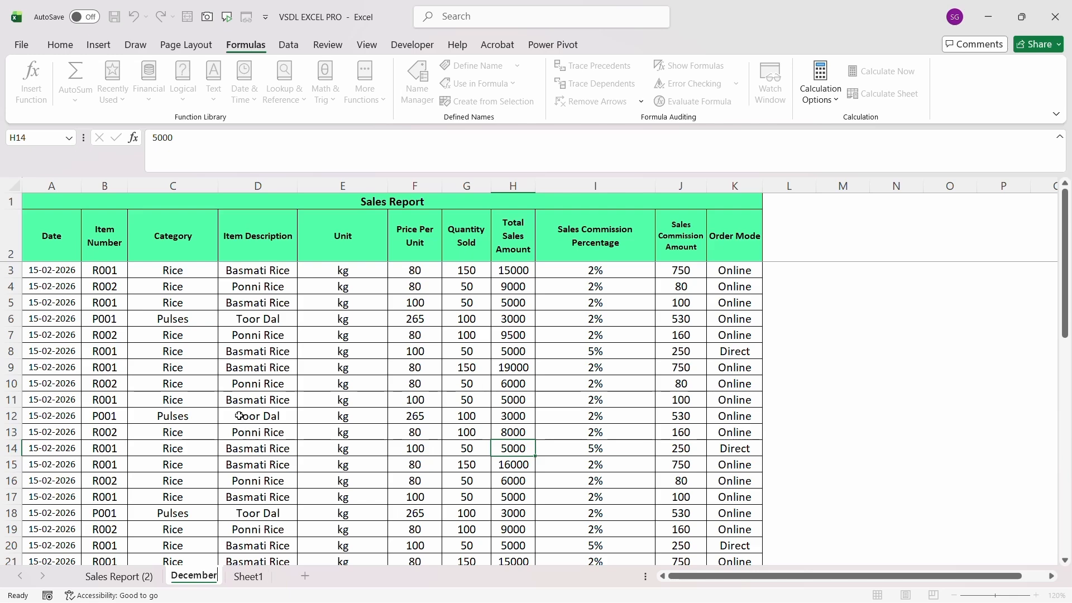
click(233, 401)
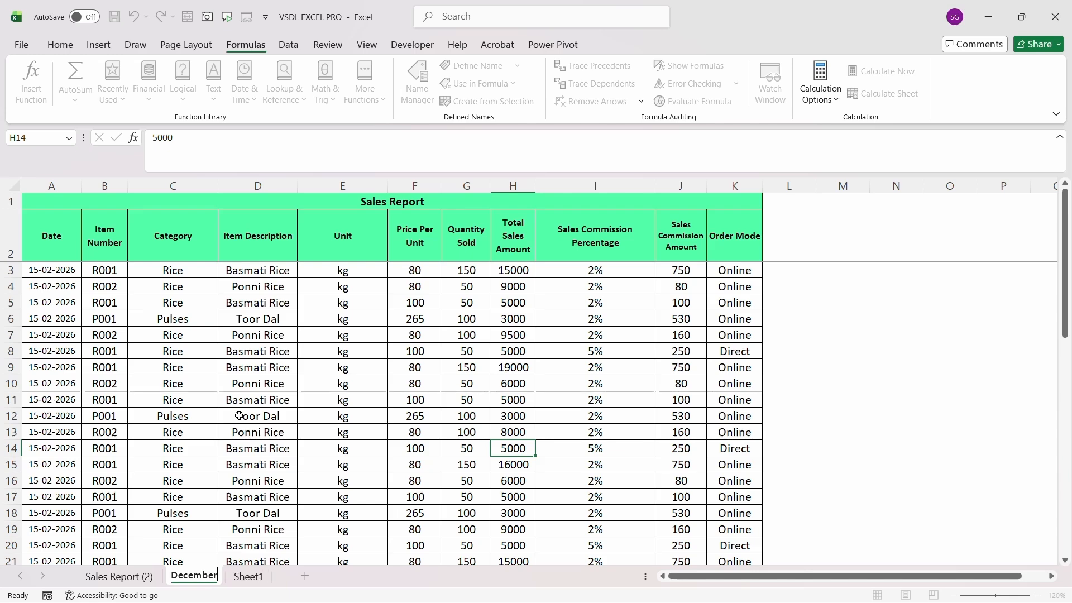
Step: Rename the copied sheet Sales Report (2) as January
click(127, 577)
right_click(126, 581)
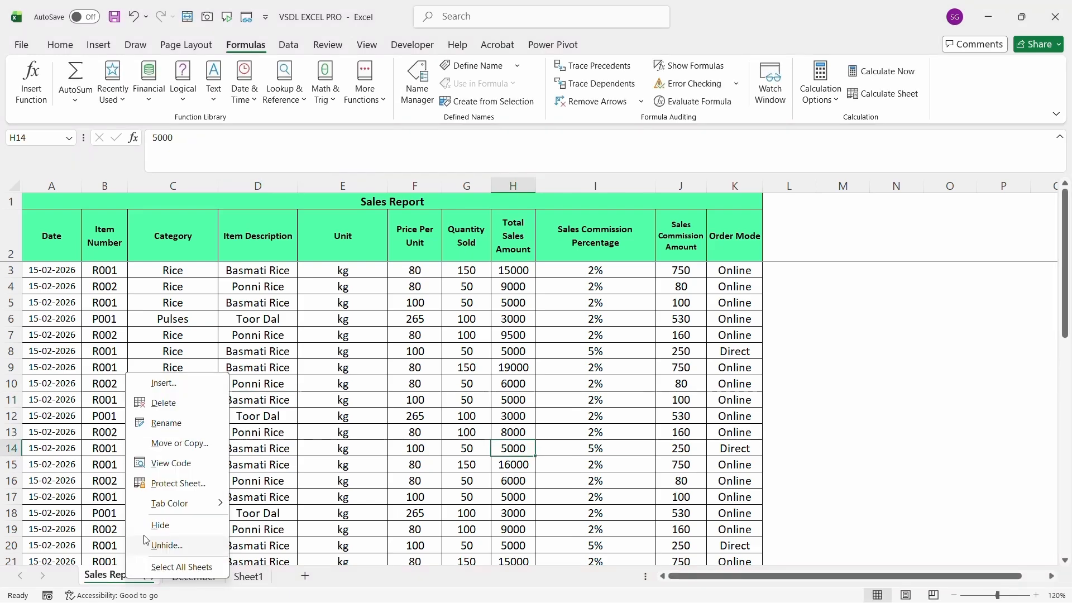
click(168, 422)
text(January)
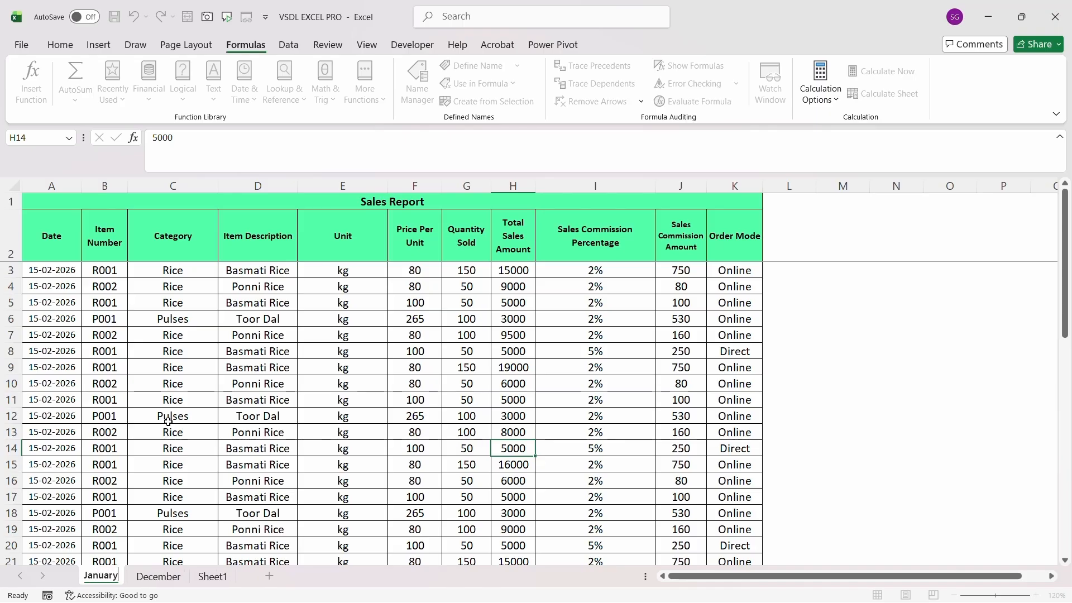
click(291, 415)
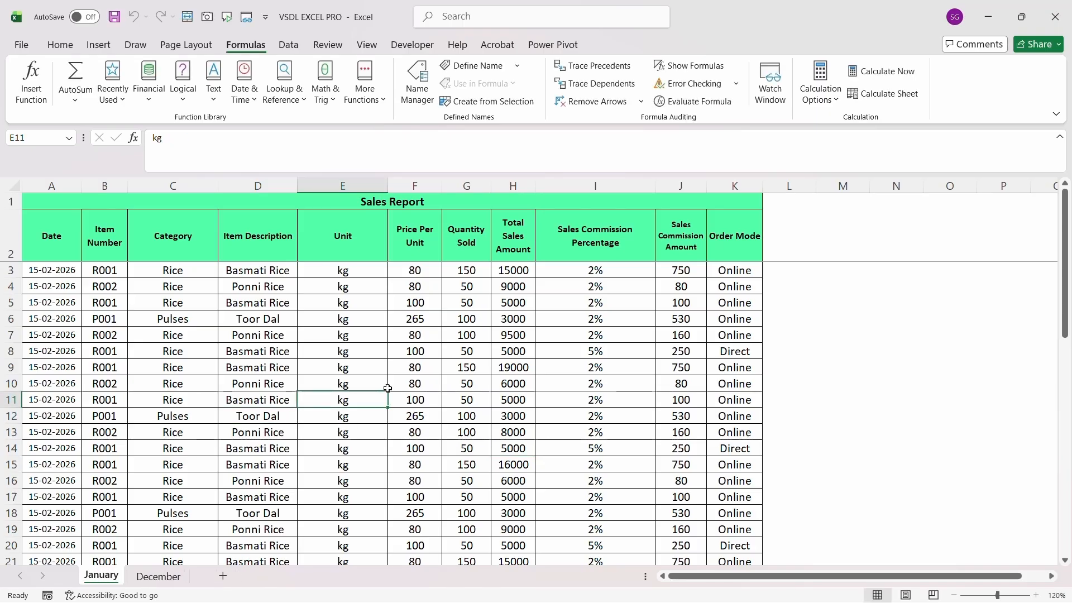
Step: Open the Watch Window and add a watch on the Total label and amount in G46:H46 of the January sheet
click(247, 16)
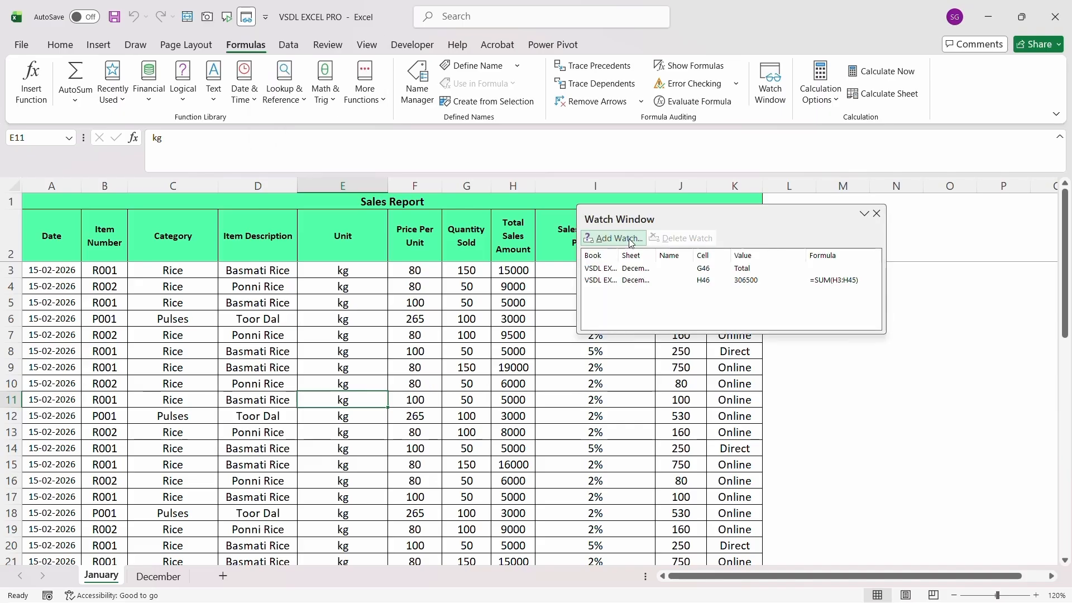
click(630, 280)
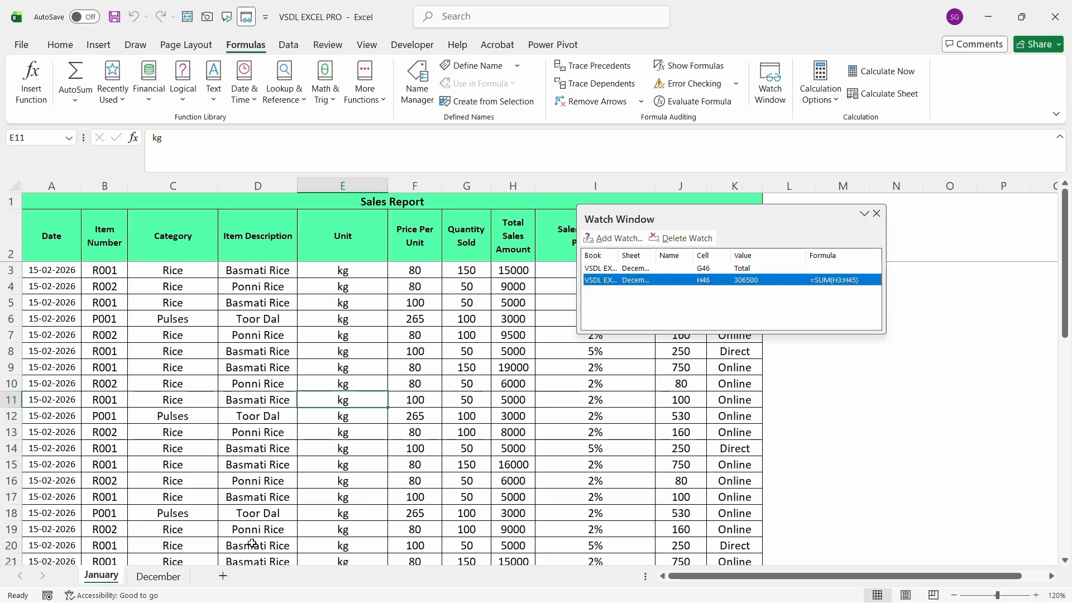
click(467, 463)
key(Down)
key(Down)
key(Down)
key(Down)
key(Down)
key(Down)
key(Down)
key(Down)
key(Down)
key(Down)
key(Down)
key(Down)
key(Down)
key(Down)
key(Down)
key(Down)
key(Down)
key(Down)
key(Down)
key(Down)
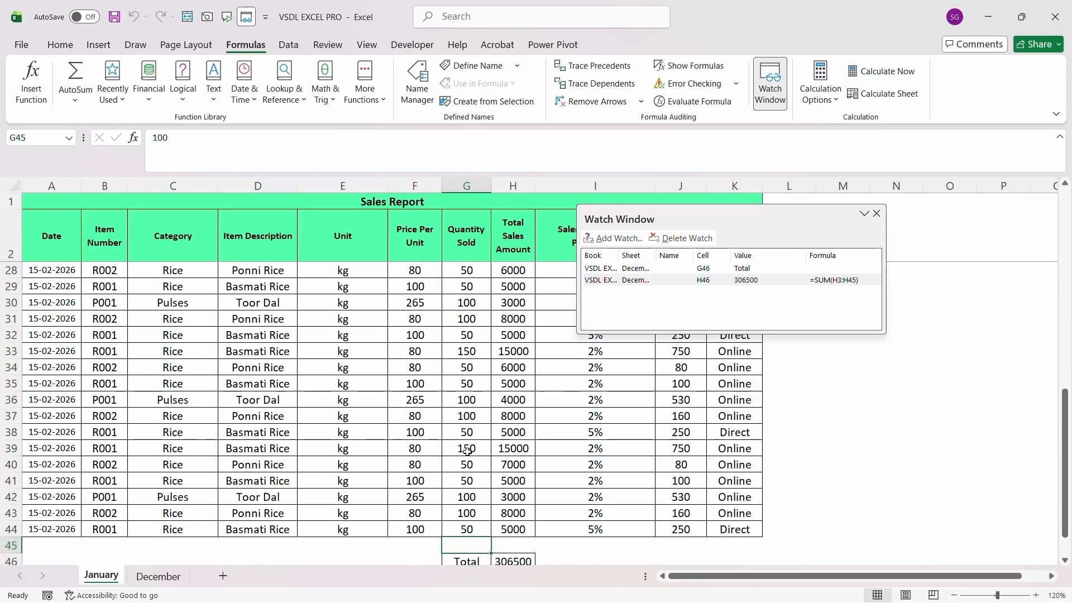
key(Up)
key(Up)
key(Up)
key(Up)
key(Up)
key(Up)
key(Up)
key(Up)
key(Up)
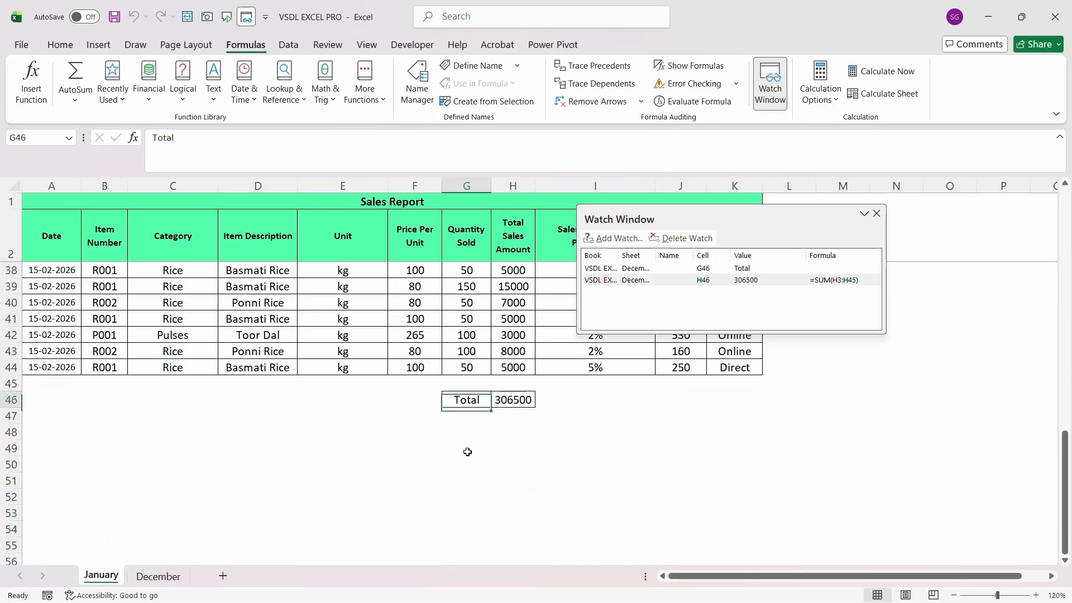
key(shift+Right)
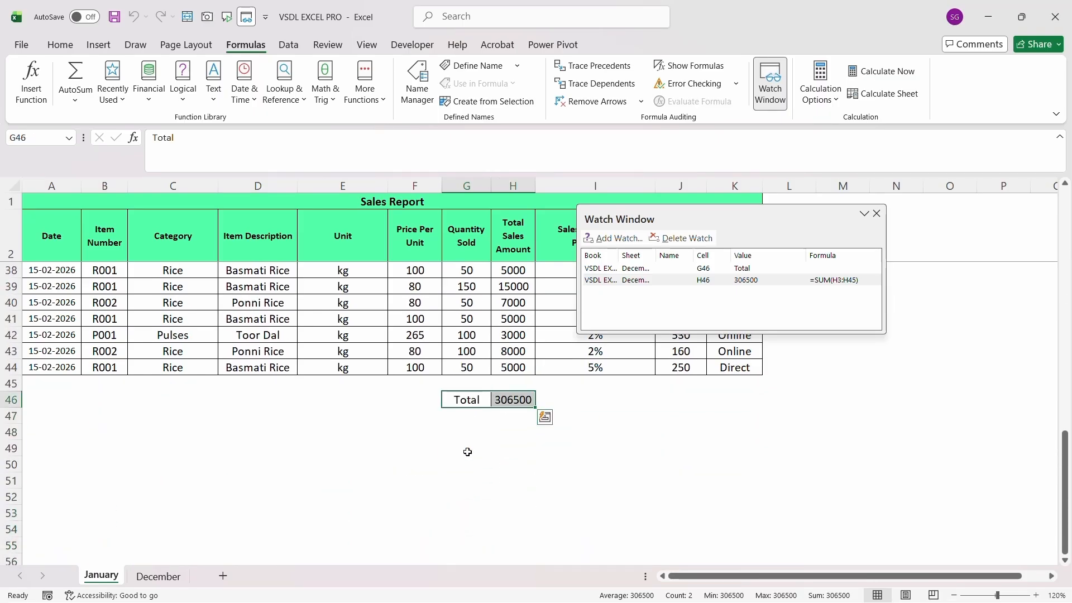
click(614, 237)
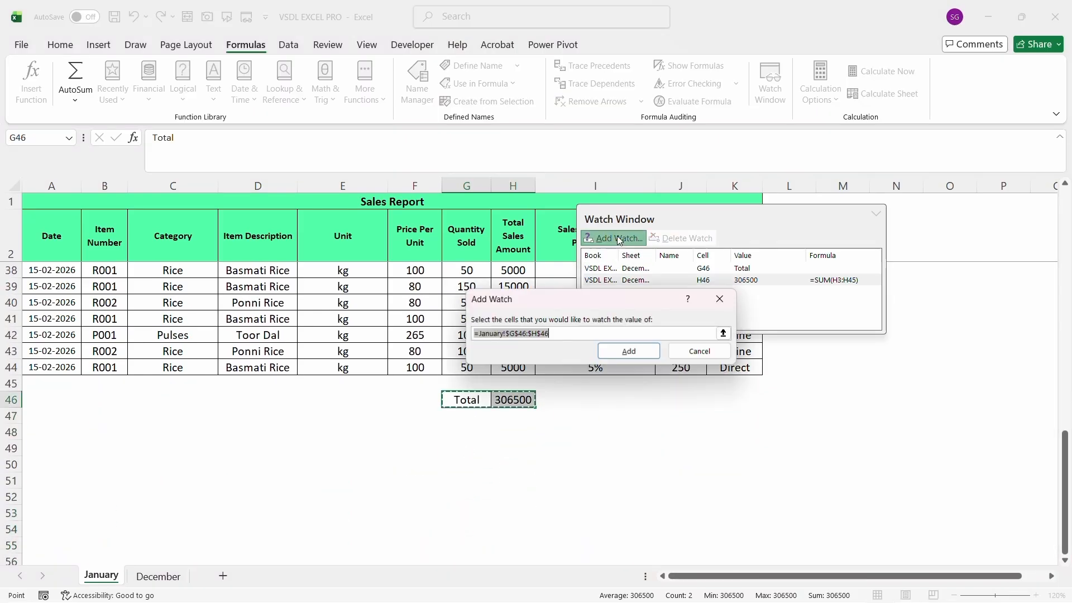
click(618, 356)
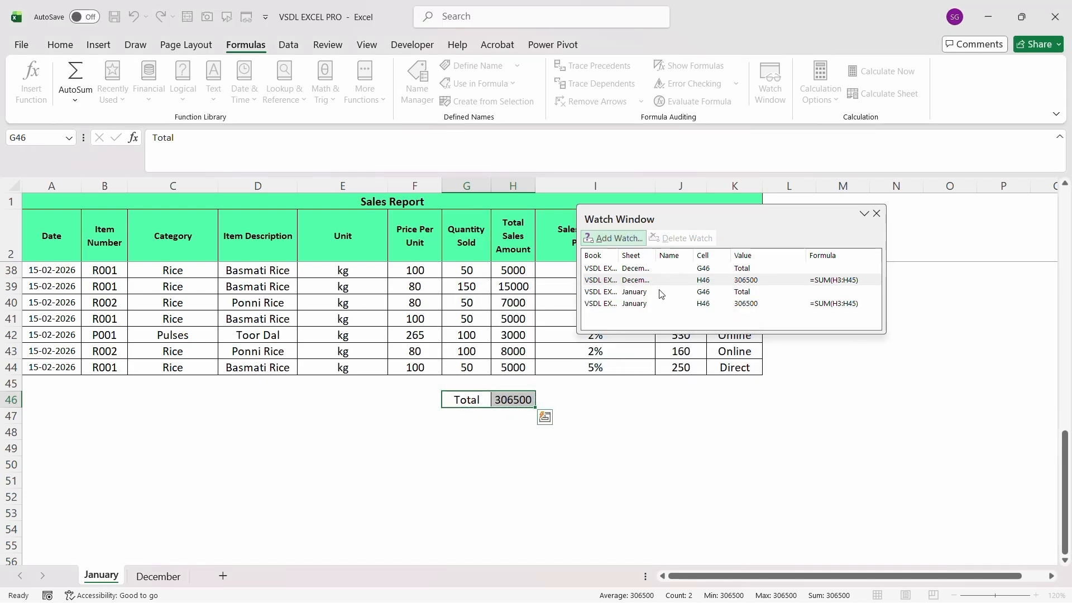
click(654, 304)
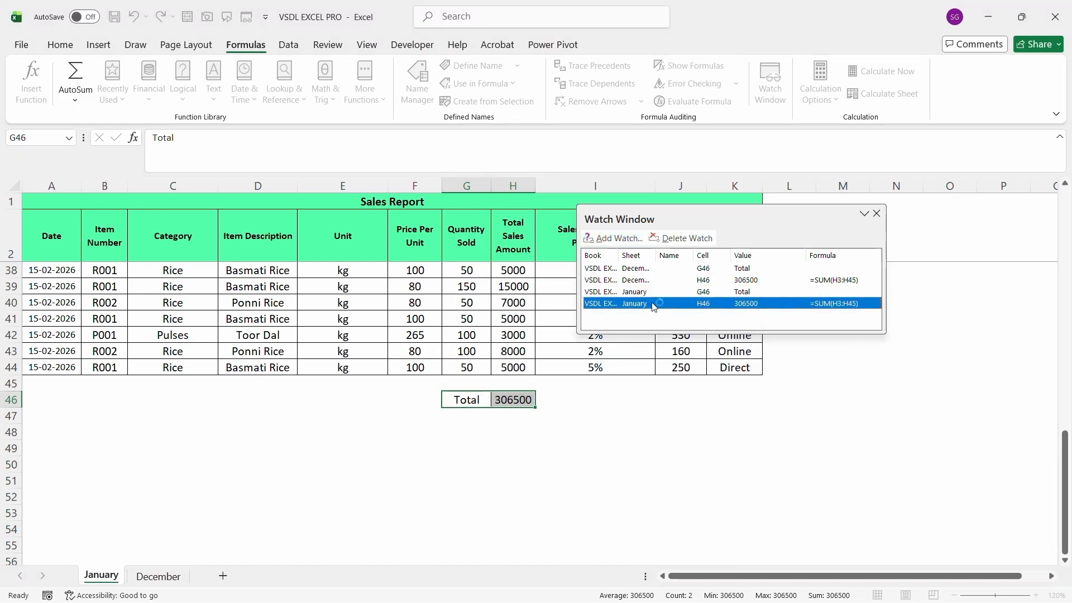
Step: Set the Total Sales Amount in January's H19 to 7500, checking its watched total, and close the Watch Window
click(492, 314)
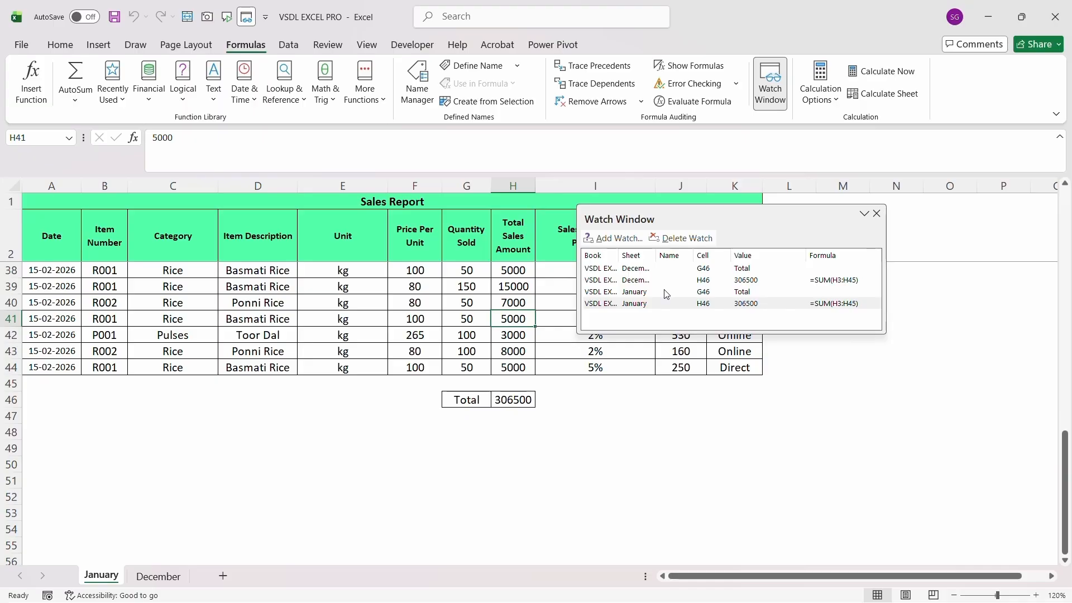
click(523, 283)
scroll(524, 279, up, 6)
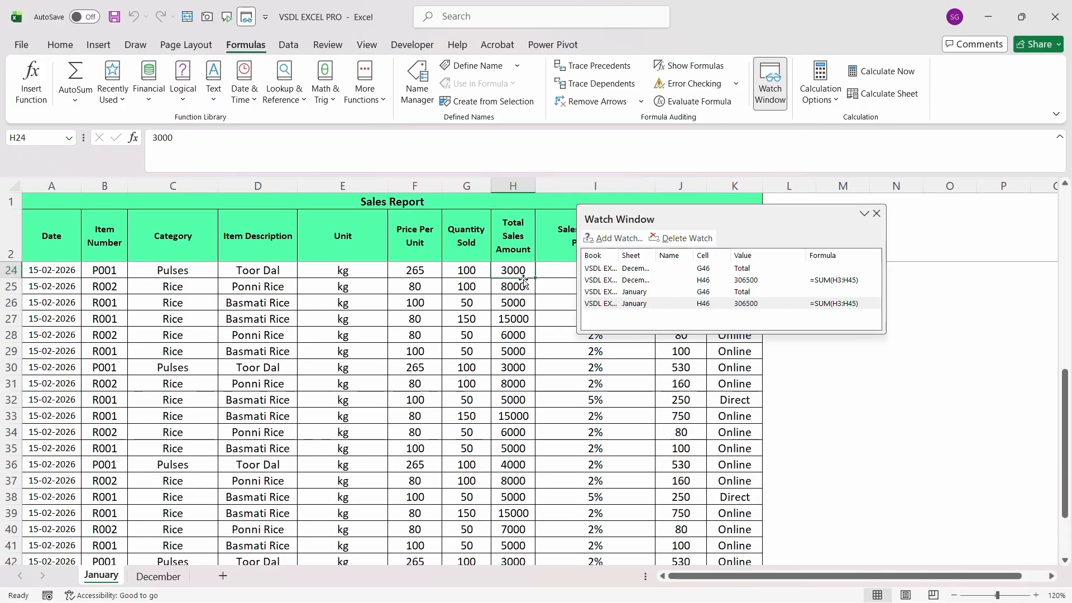
click(524, 277)
text(7500)
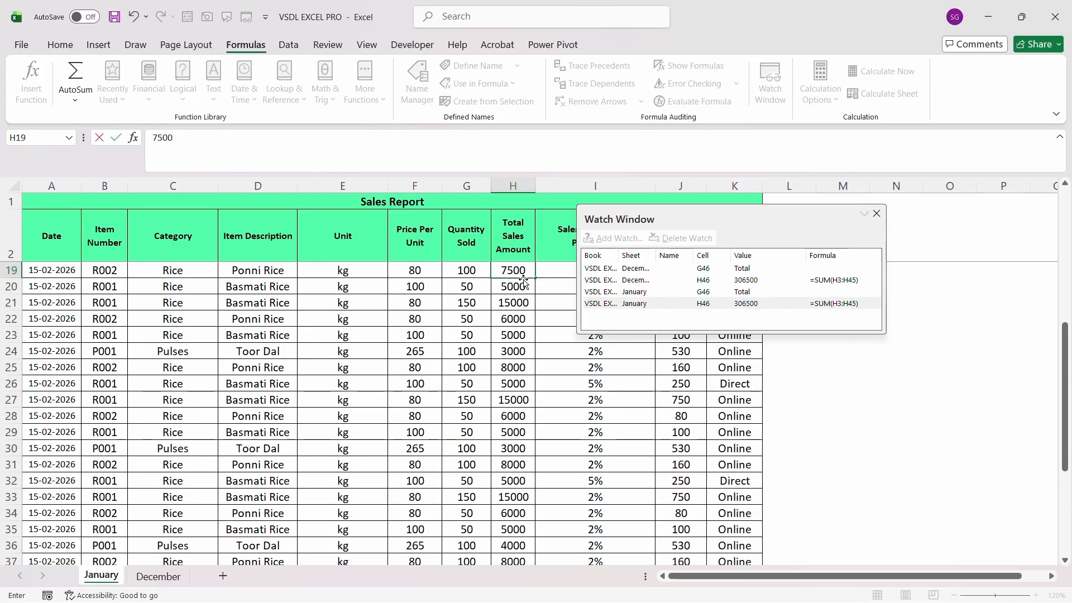
key(Return)
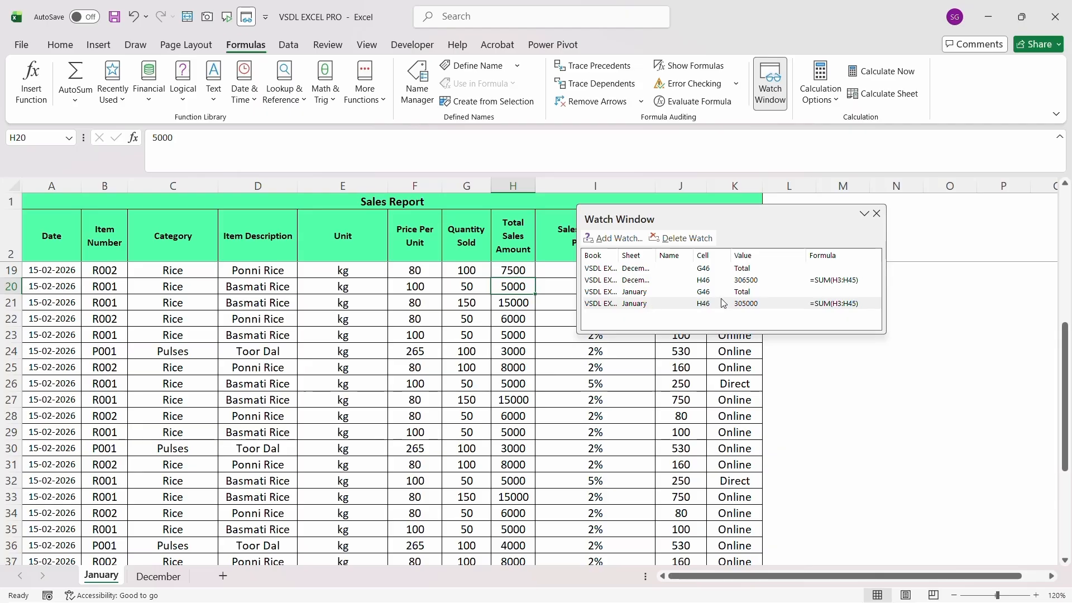
click(740, 305)
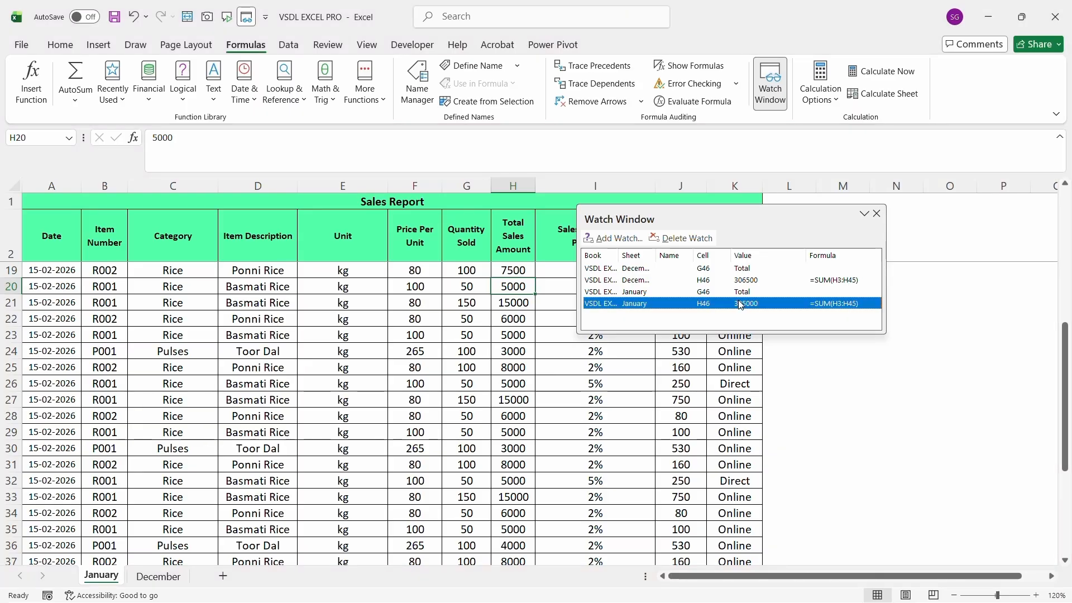
click(877, 213)
Step: Create a copy of the December sheet at the start of the workbook and rename it November
click(158, 576)
right_click(170, 581)
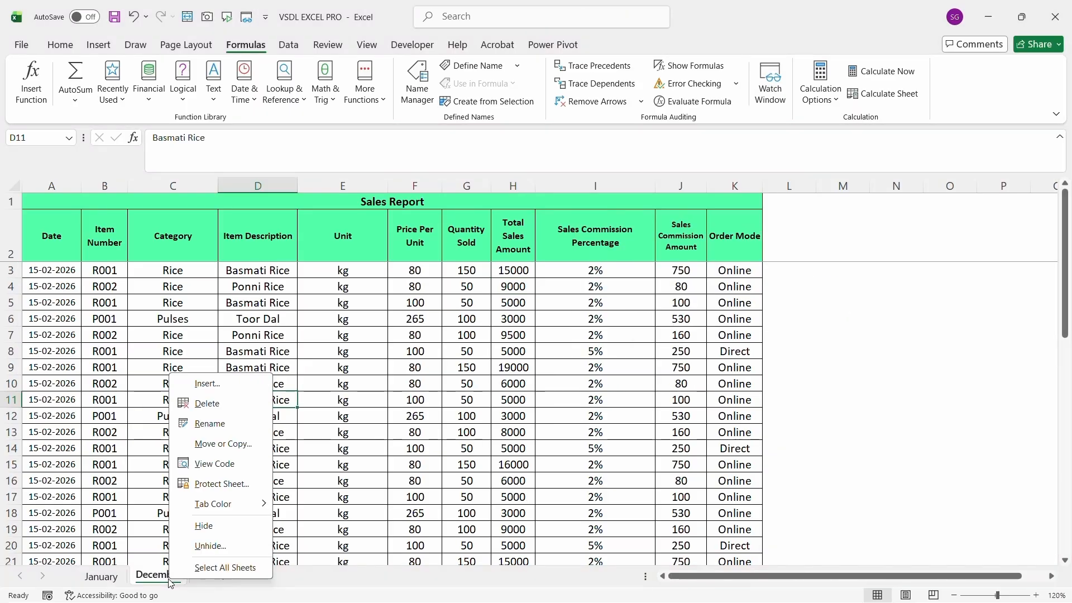
click(239, 444)
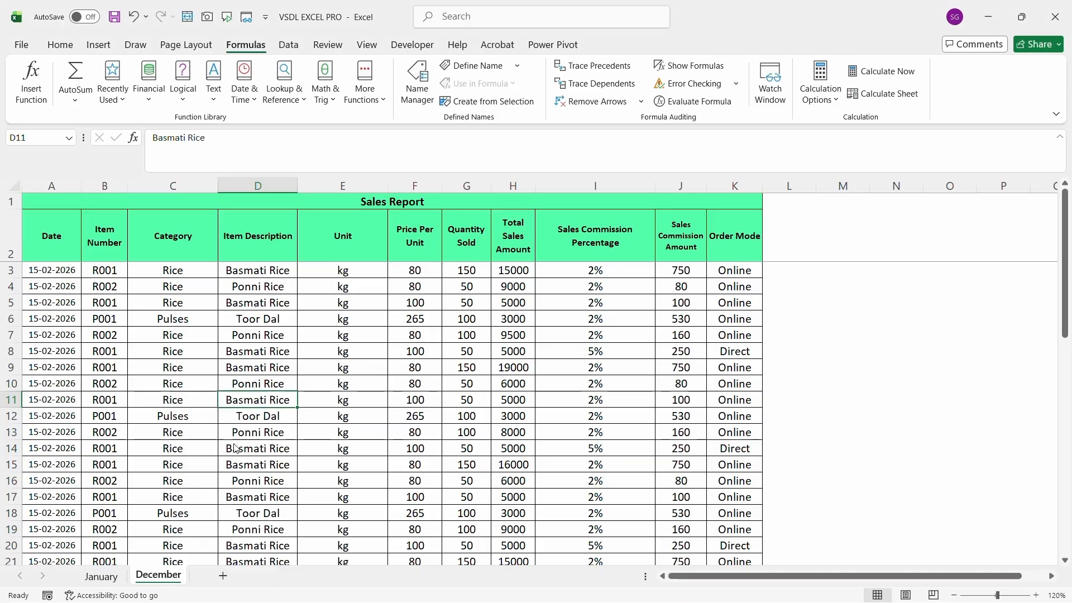
click(143, 540)
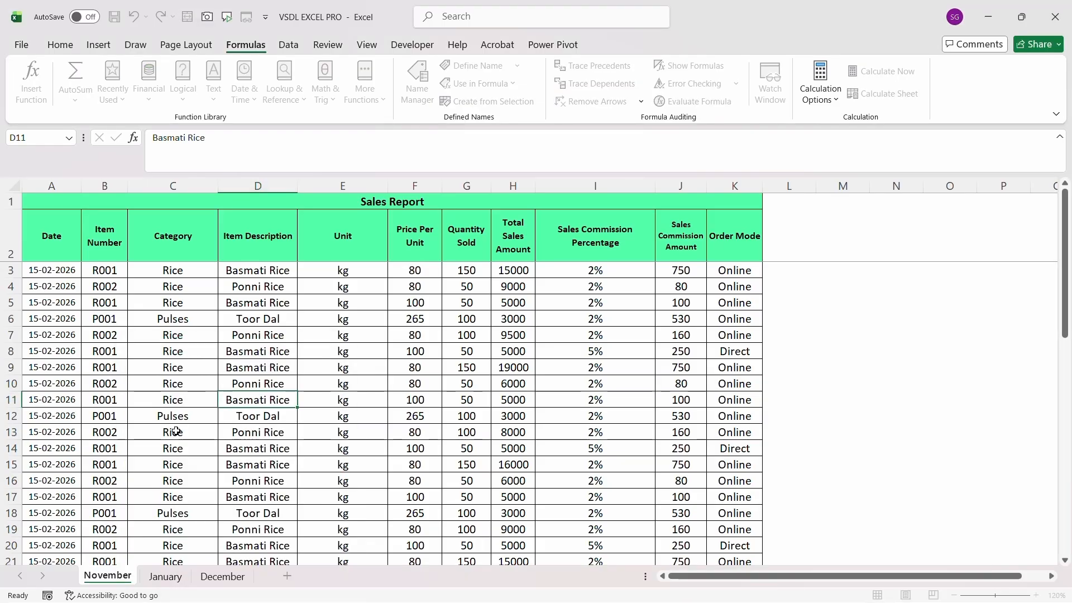
click(258, 347)
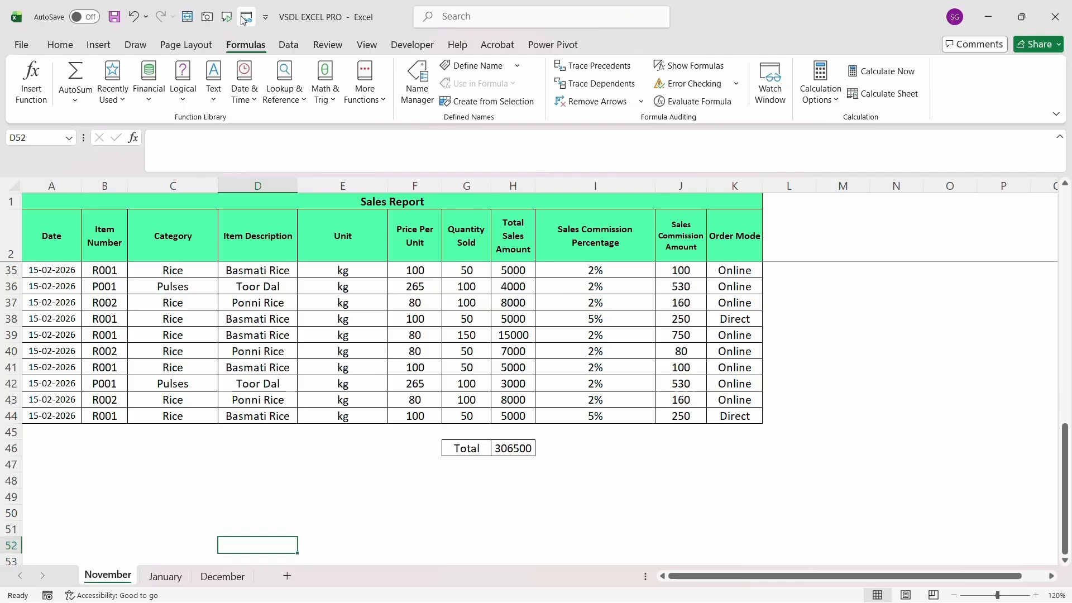
Step: Add November's total cells G46:H46 to the Watch Window and enlarge the window to fit all the watches
click(244, 18)
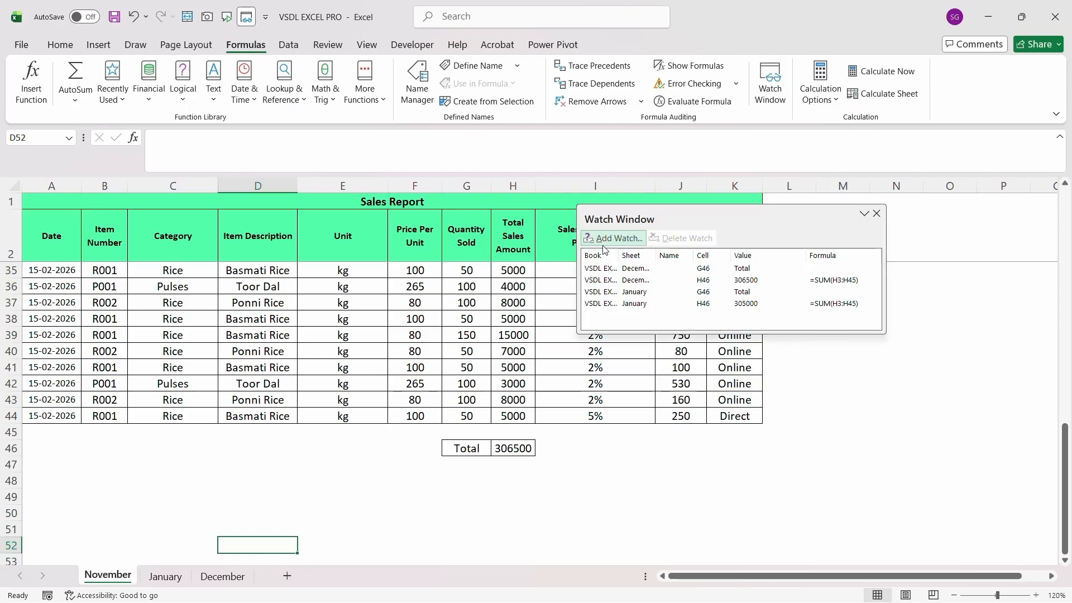
click(614, 238)
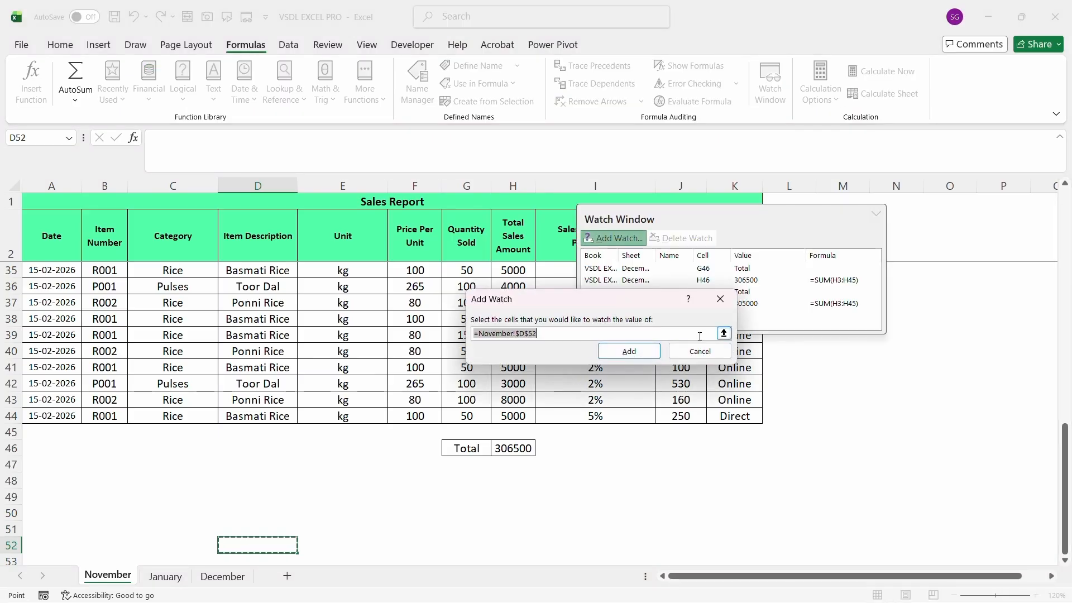
click(724, 333)
click(474, 447)
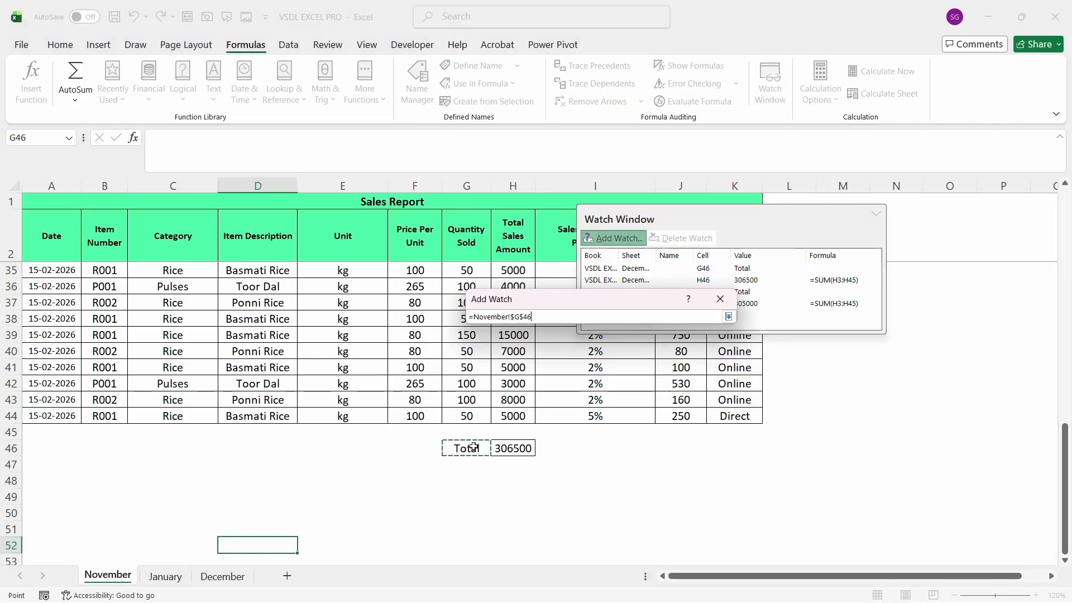
key(shift+Right)
key(Return)
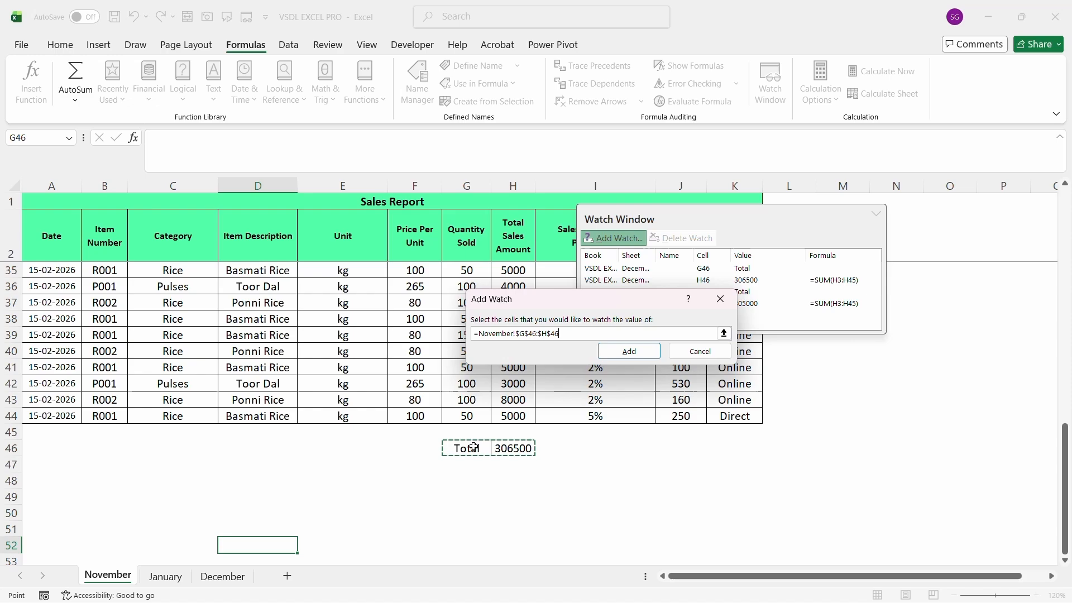
click(622, 355)
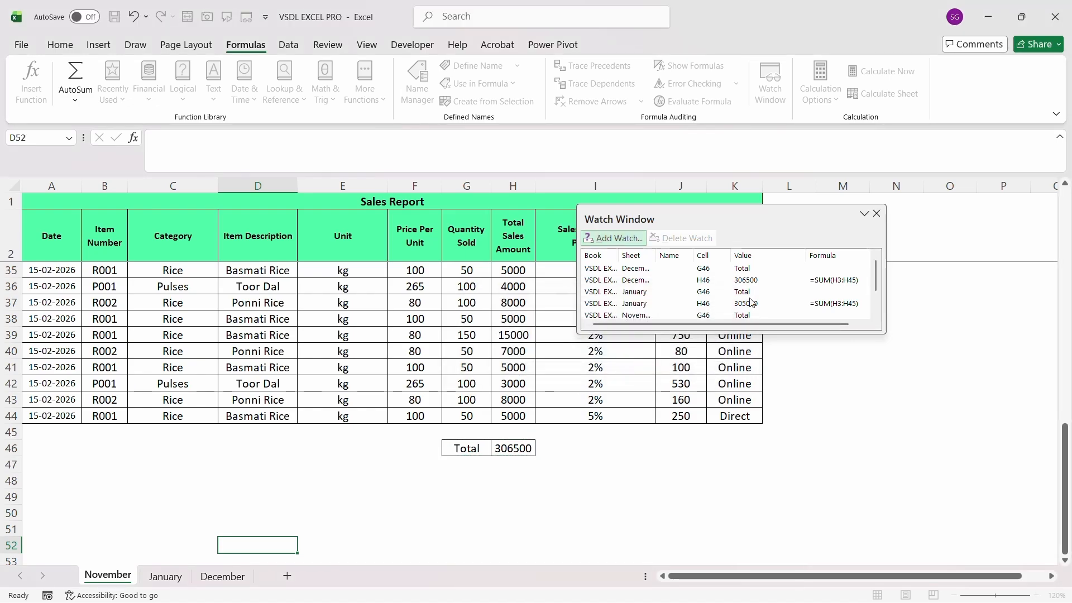
drag(884, 331, 927, 356)
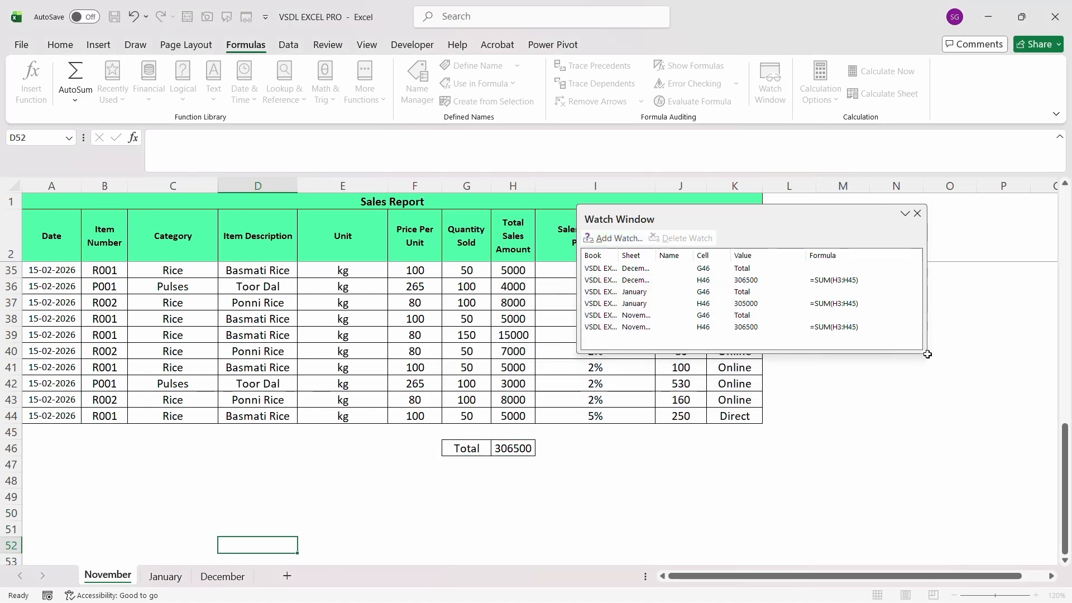
click(715, 416)
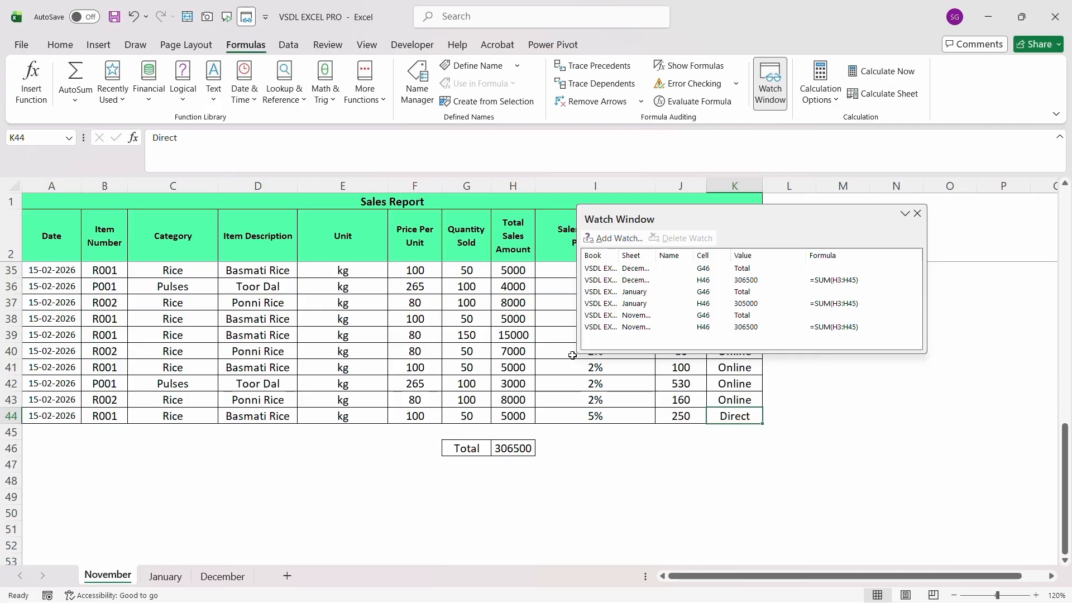
Step: Set the Total Sales Amount in November's H26 to 6500 and check the watched total against cell H46
click(513, 367)
key(Up)
key(Up)
key(Up)
key(Up)
key(Up)
key(Up)
key(Up)
key(Up)
key(Up)
key(Up)
key(Up)
key(Up)
key(Up)
key(Up)
key(Up)
key(Up)
key(Up)
key(Up)
key(Up)
key(Up)
key(Up)
key(Up)
key(Up)
key(Up)
key(Up)
key(Up)
key(Up)
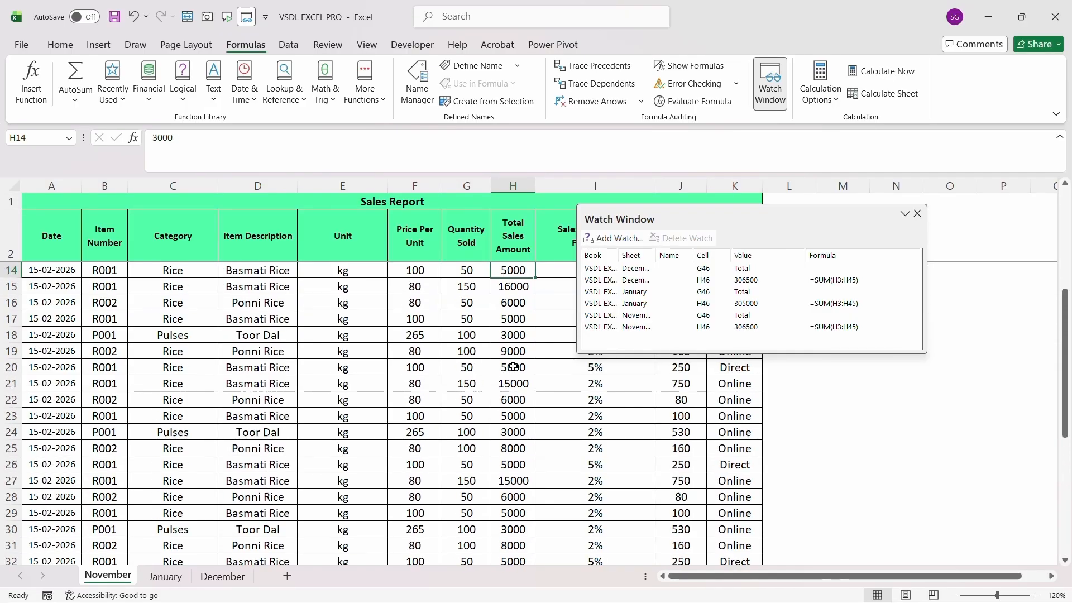
key(Down)
key(Down)
key(Down)
key(Down)
key(Down)
key(Down)
key(Down)
key(Down)
key(Down)
key(Down)
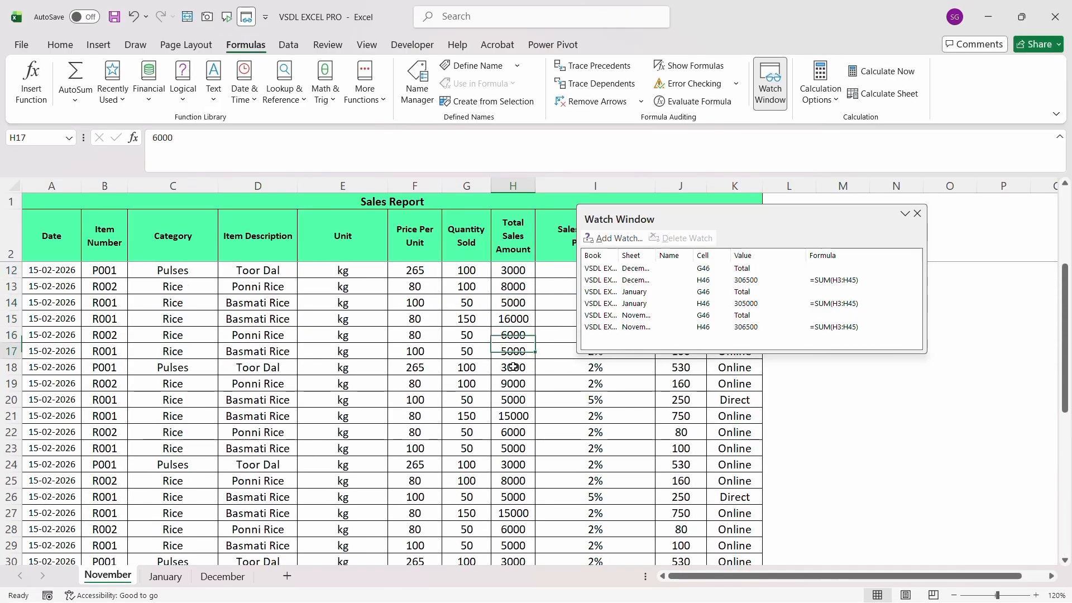
key(Down)
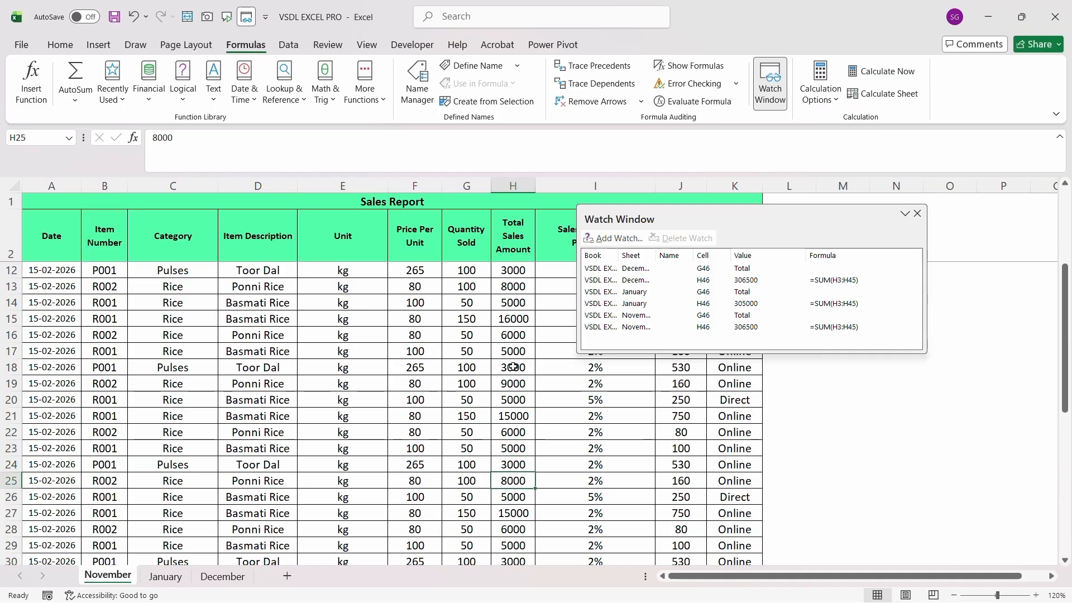
key(Down)
text(50006500)
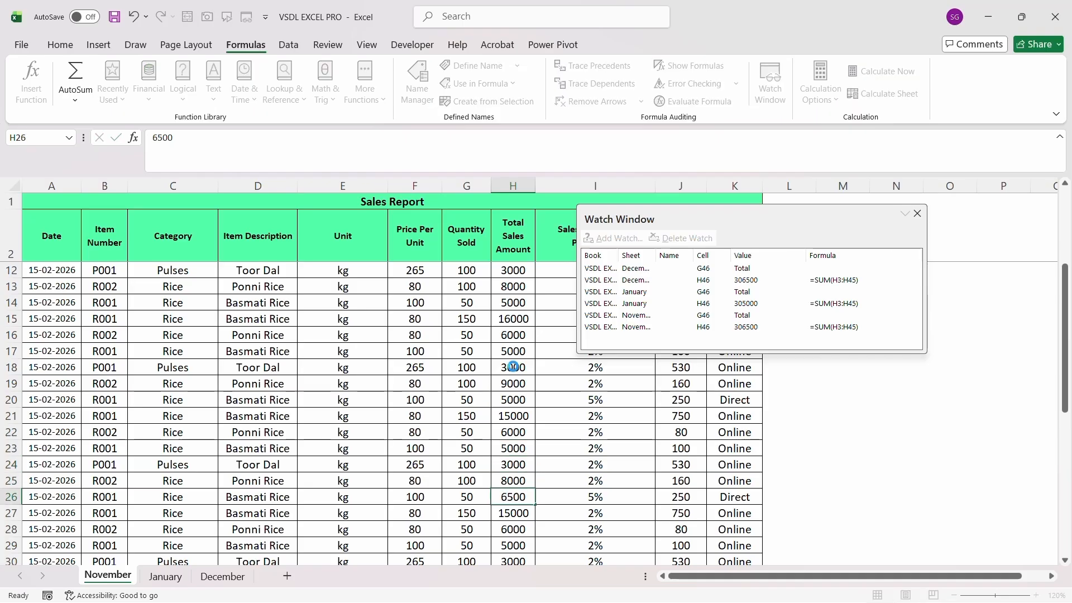
key(Return)
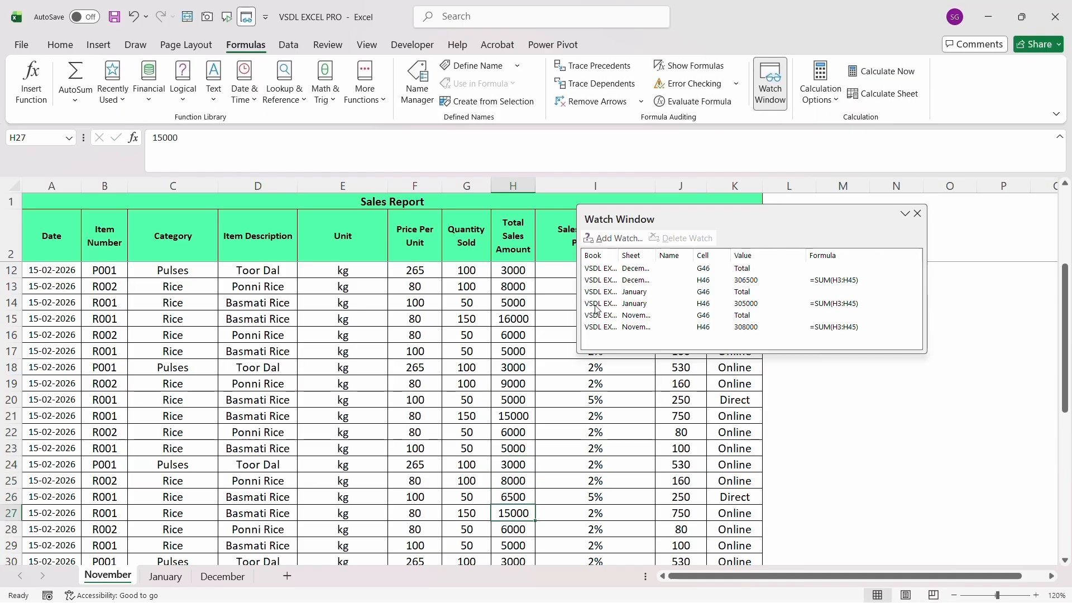
click(600, 327)
drag(1065, 357, 1070, 521)
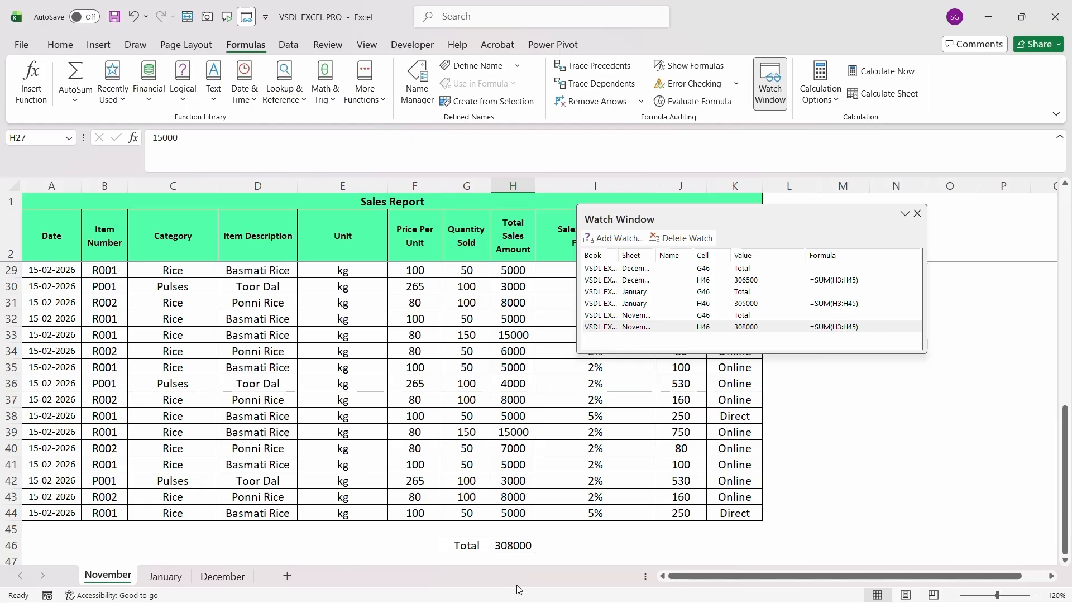
click(514, 548)
Step: Delete the November and December watches from the Watch Window, keeping only the two January watches
click(740, 307)
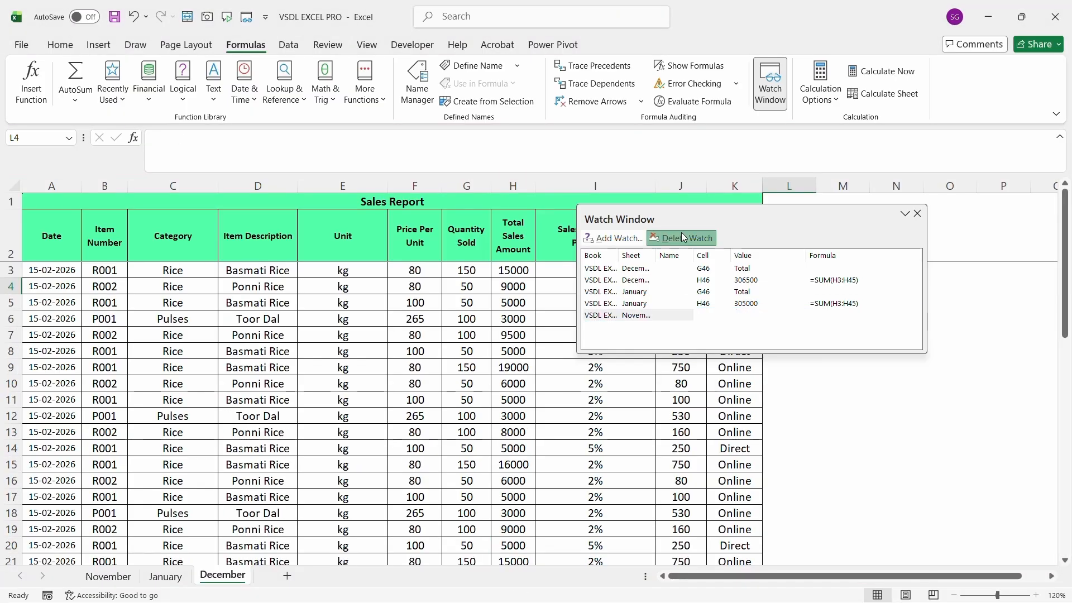
click(646, 271)
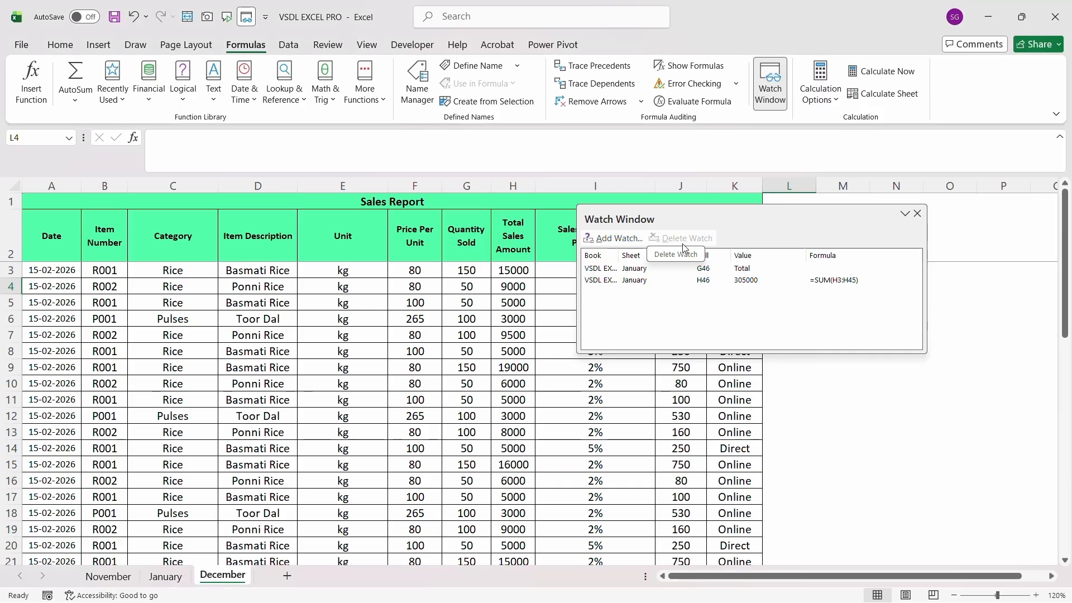
click(681, 238)
click(651, 280)
click(654, 268)
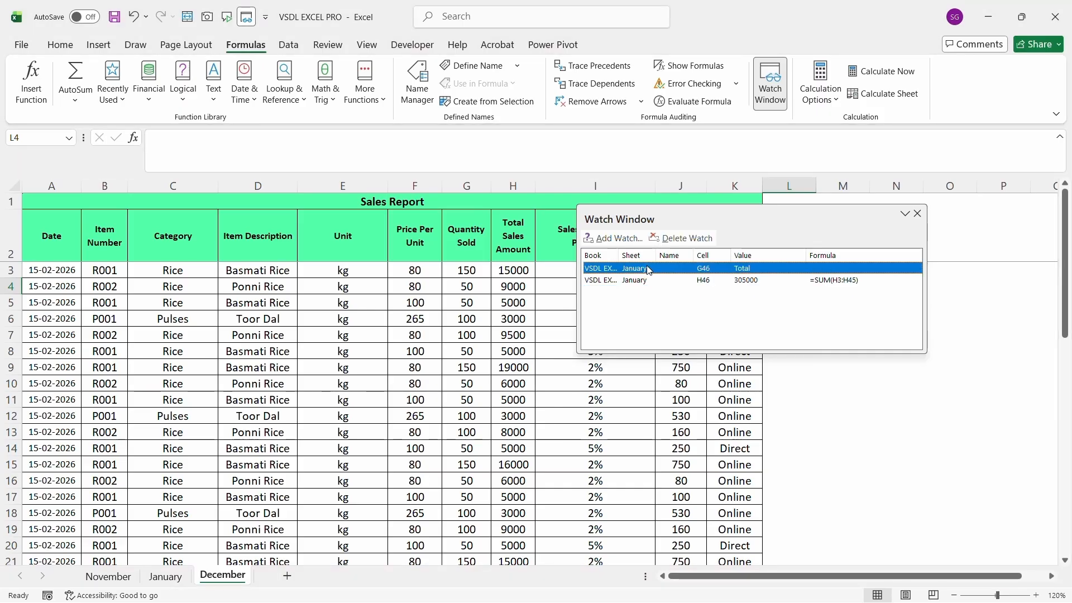
Step: Close the Watch Window and save the workbook
click(917, 214)
click(700, 337)
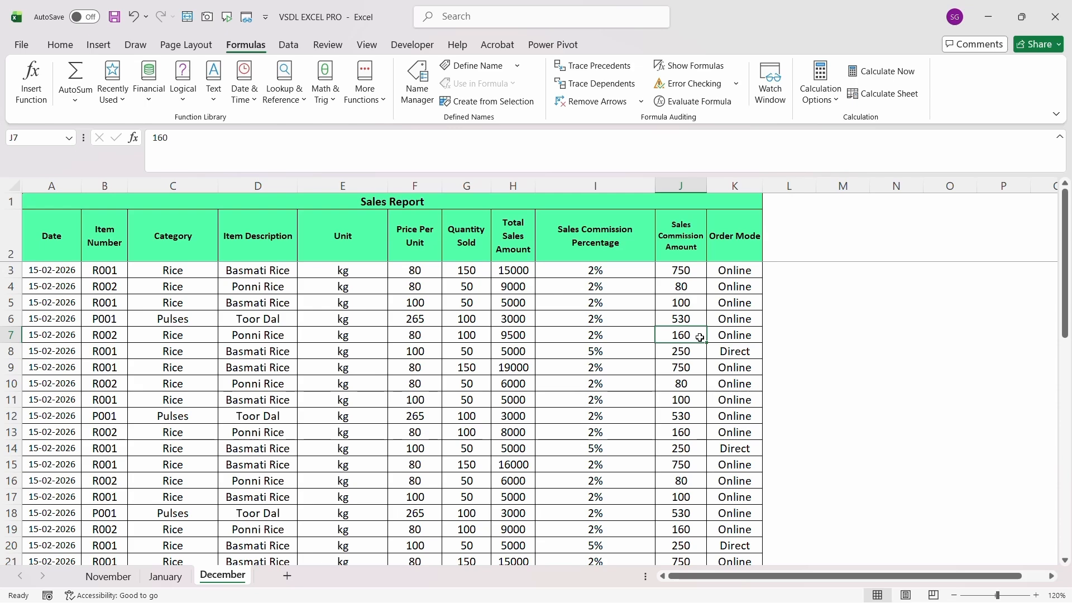
key(ctrl+s)
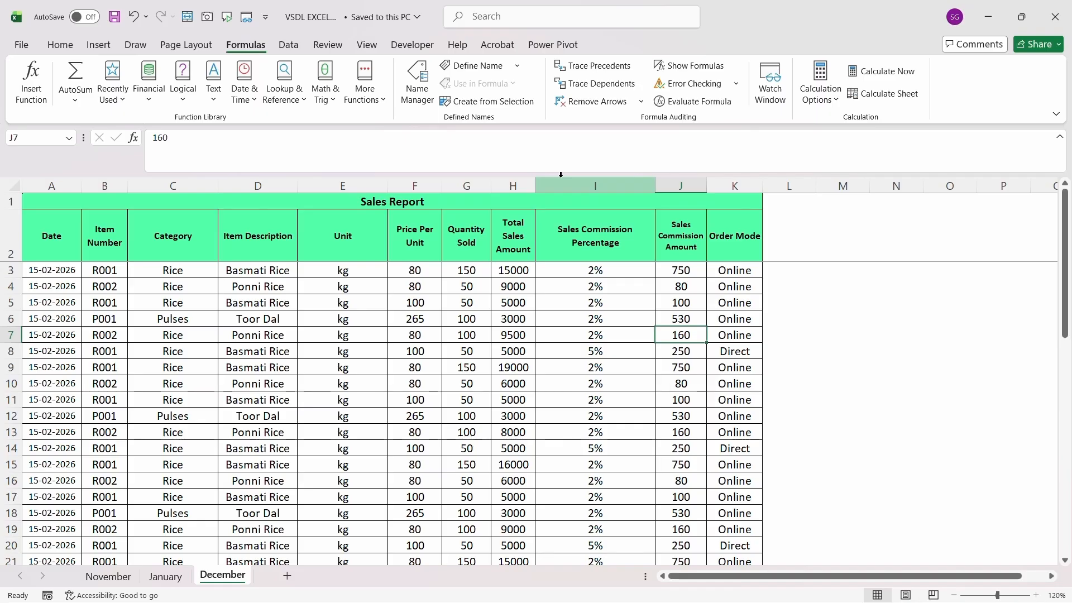
Step: Reopen the Watch Window and dock it between the ribbon and the formula bar
click(770, 84)
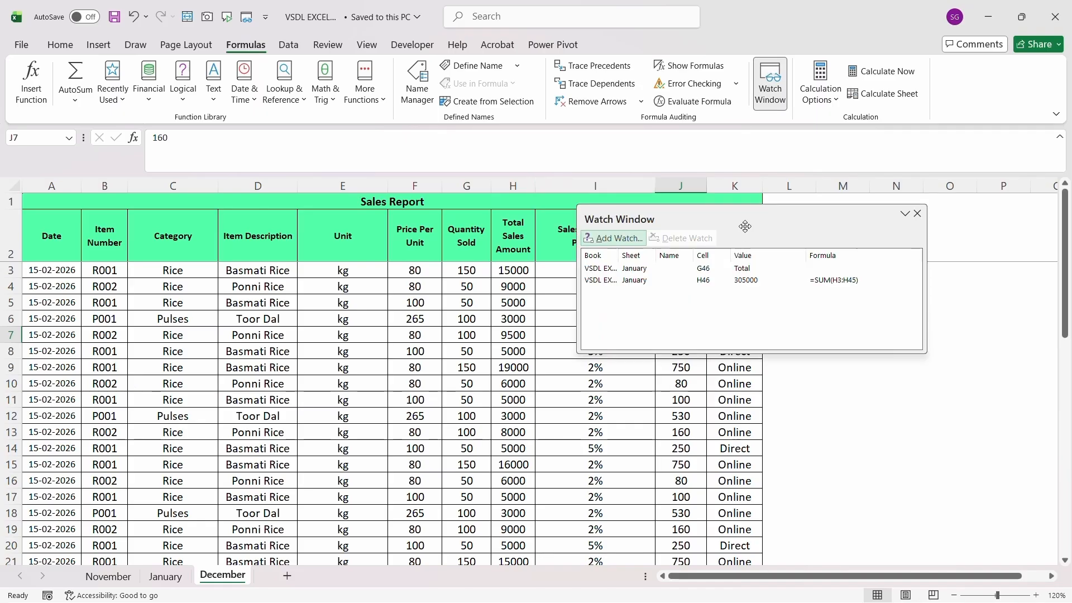
drag(747, 220, 304, 98)
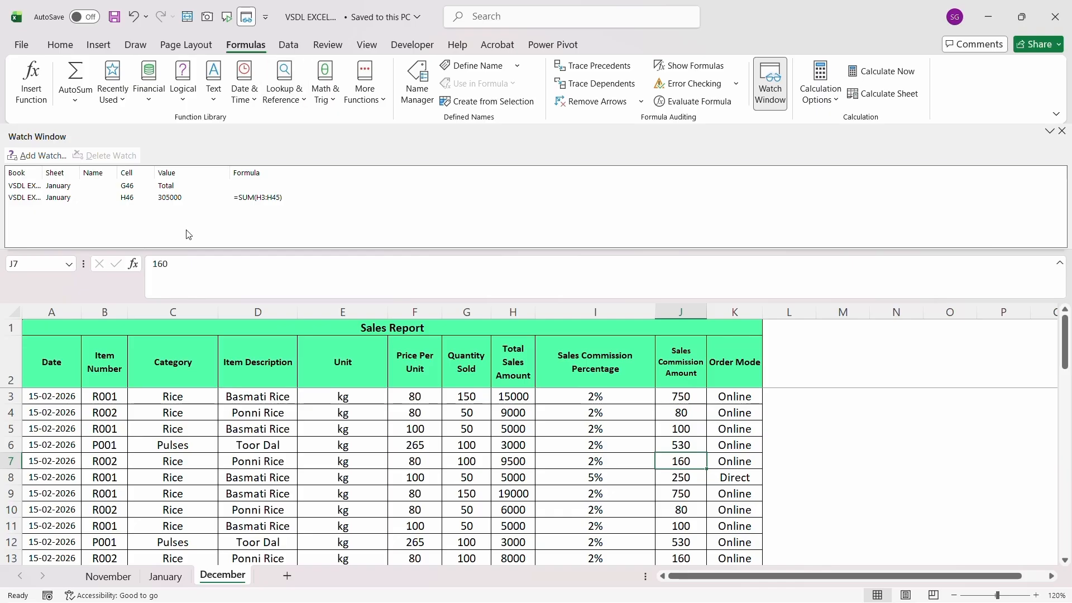
click(249, 411)
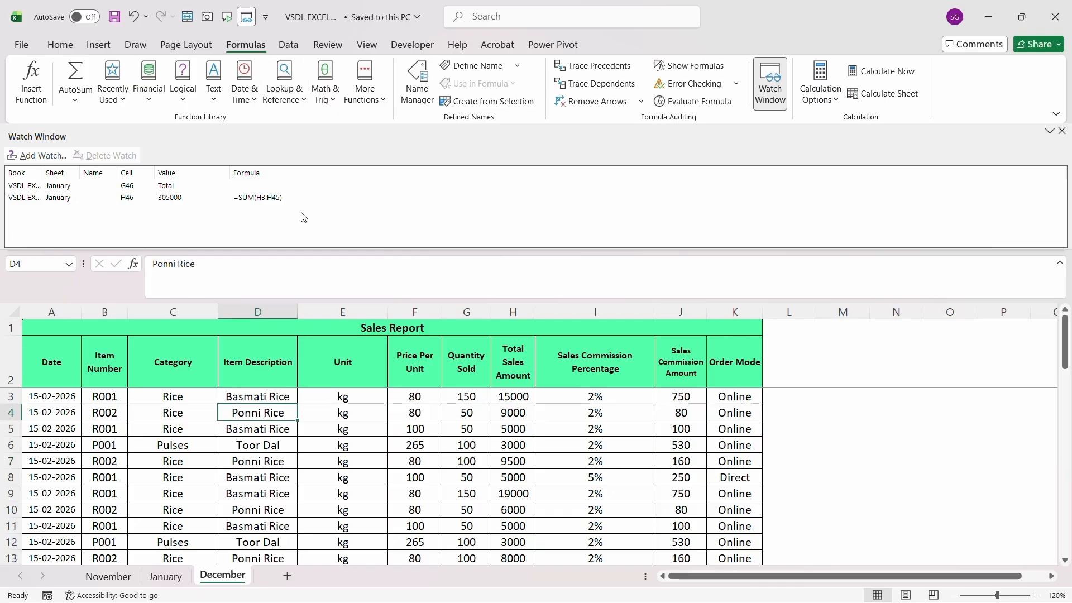
click(287, 198)
Step: Add December's Total label and amount in G46:H46 to the Watch Window
click(37, 155)
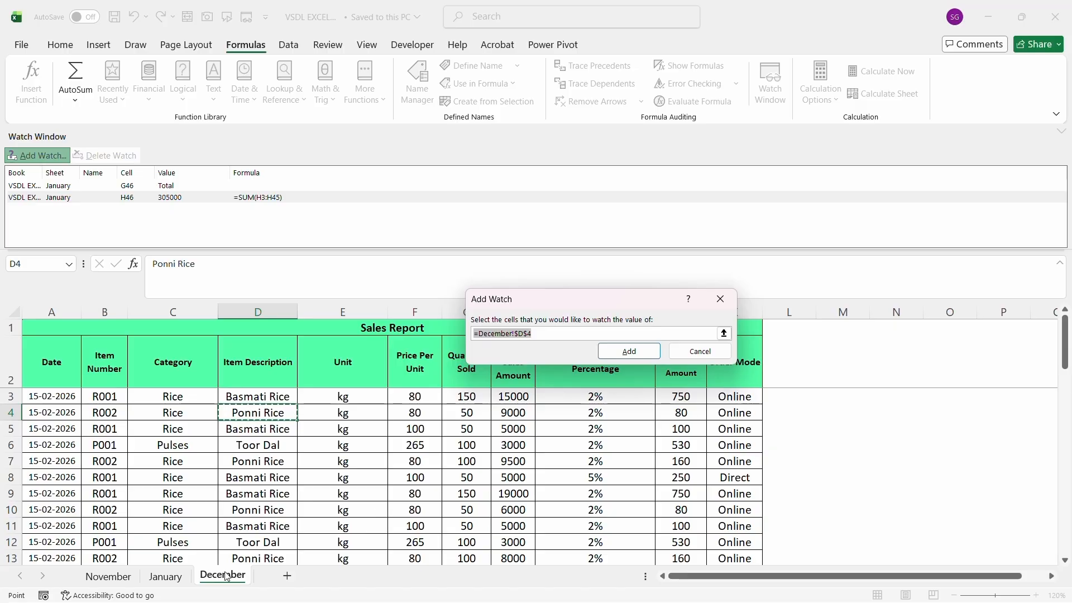
click(419, 504)
key(Down)
key(Down)
key(Down)
key(Down)
key(Down)
key(Down)
key(Down)
key(Down)
key(Down)
key(Down)
key(Down)
key(Down)
key(Down)
key(Down)
key(Down)
key(Down)
key(Down)
key(Down)
key(Down)
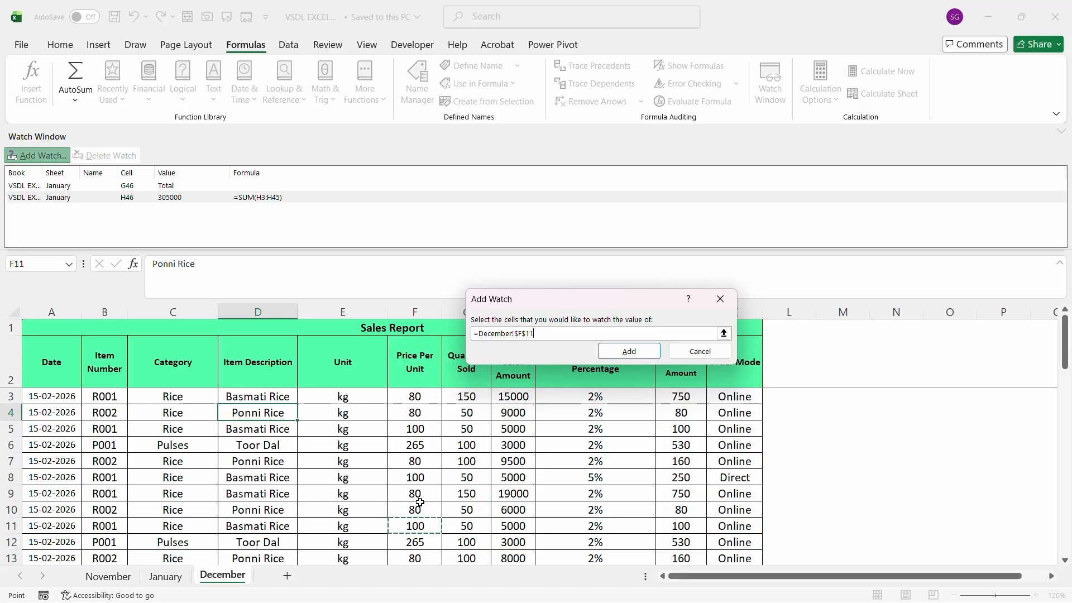
key(Down)
key(Down)
key(Down)
key(Down)
key(Down)
key(Down)
key(Down)
key(Down)
key(Down)
key(Down)
key(Down)
key(Down)
key(Down)
key(Down)
key(Down)
key(Down)
key(Down)
key(Down)
key(Down)
key(Down)
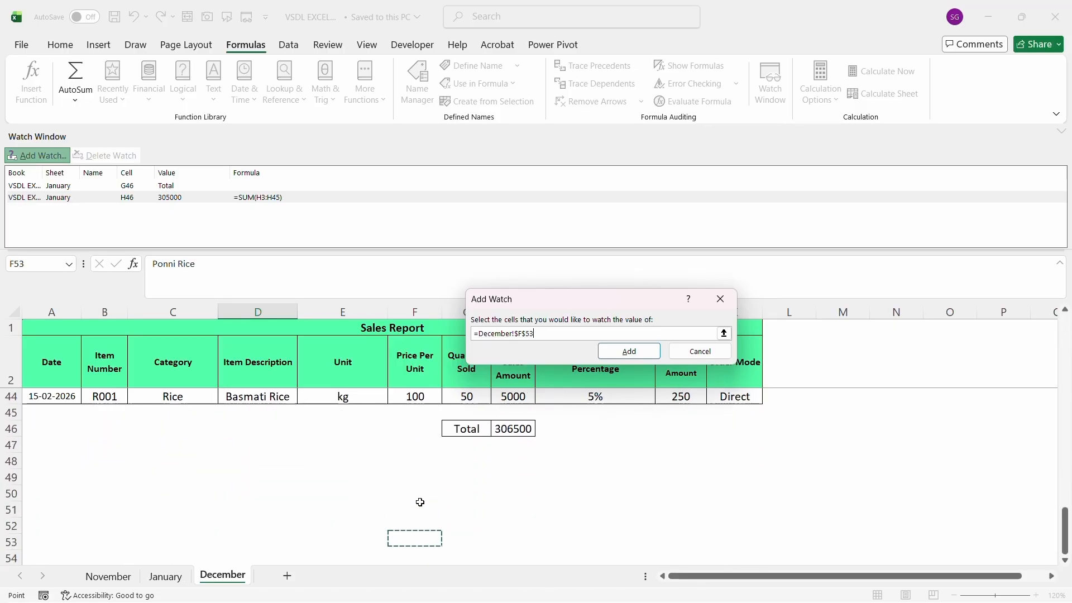
key(Up)
key(Up)
key(Up)
key(Up)
key(Up)
key(Up)
key(Up)
key(Right)
key(shift+Right)
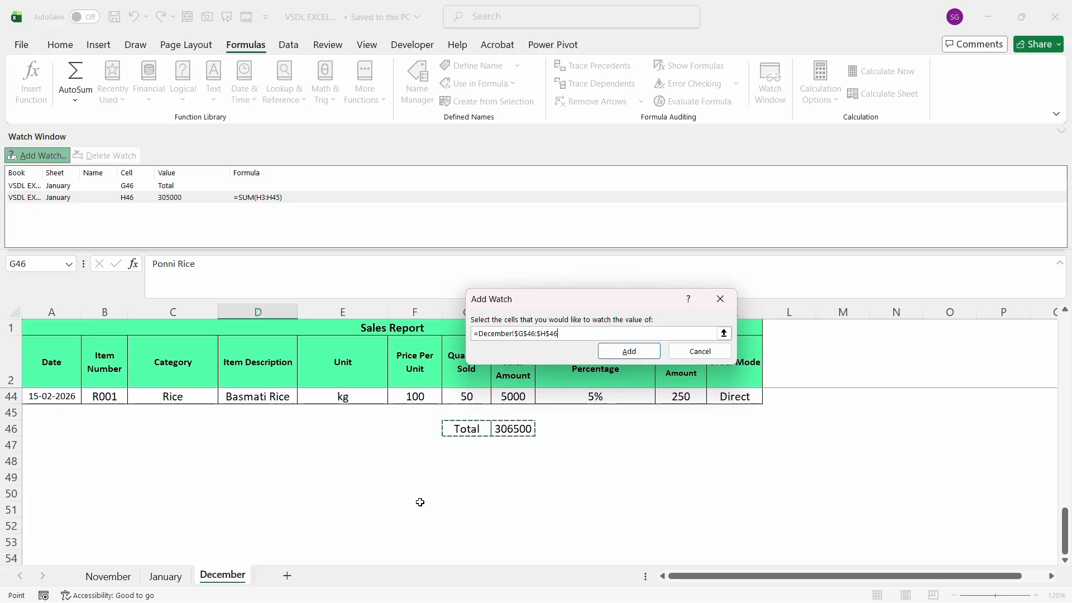
key(Return)
Step: Set the Total Sales Amount in December's H7 to 11000 and look through the watched totals
click(496, 441)
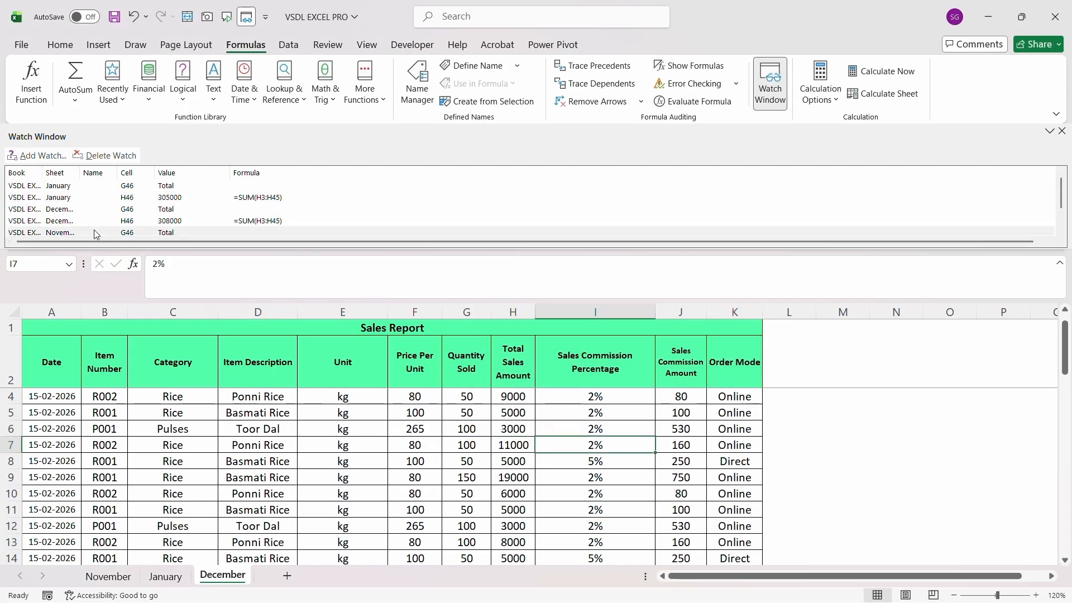
click(94, 231)
scroll(94, 231, down, 1)
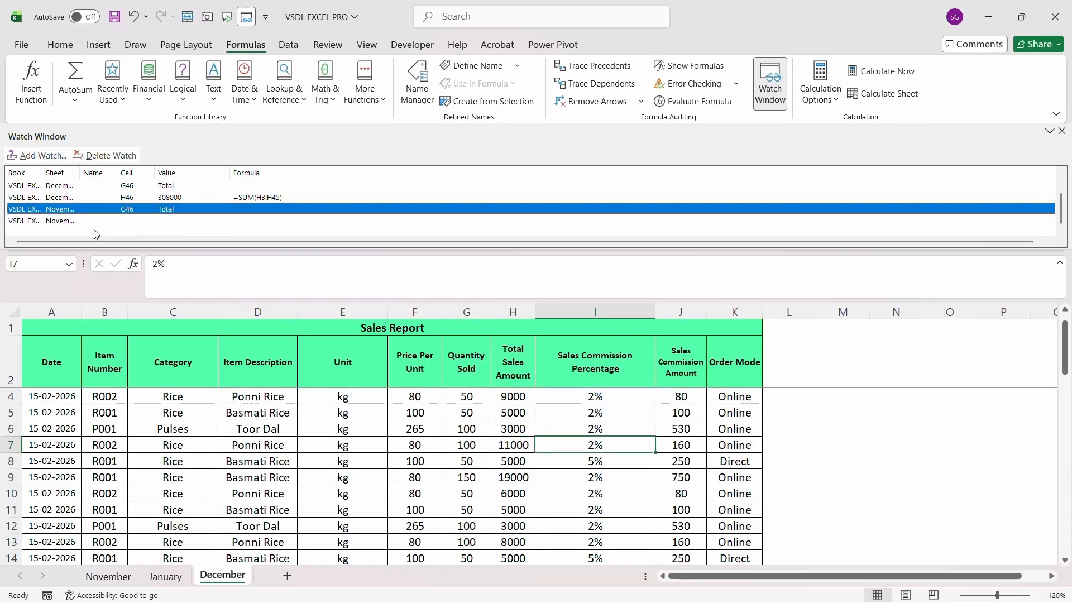
scroll(94, 230, up, 1)
scroll(95, 234, down, 2)
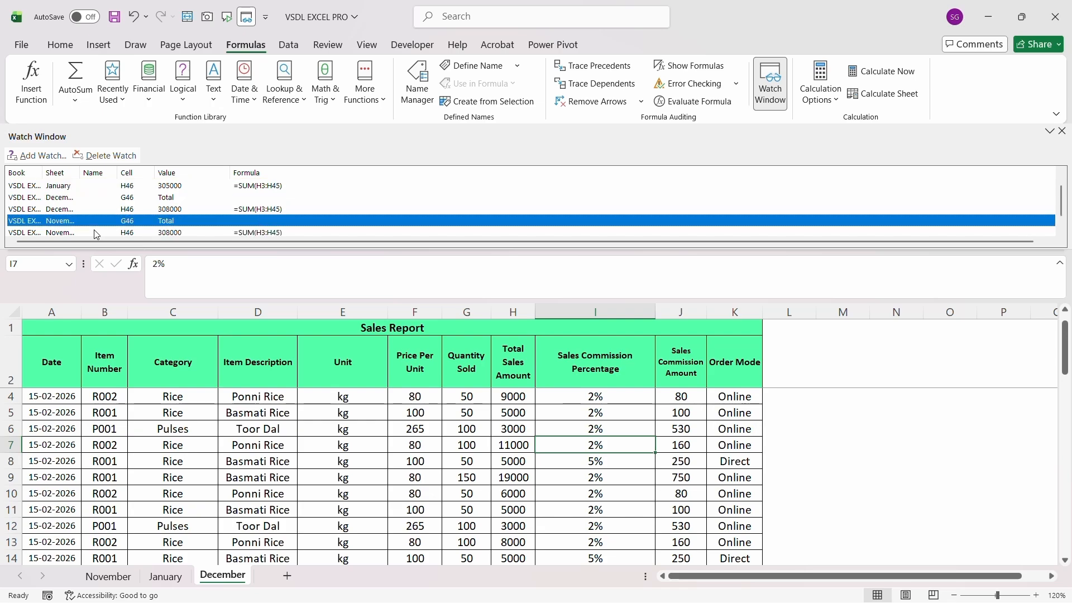
Step: Set the Total Sales Amount in November's H29 to 16000
click(166, 577)
click(495, 431)
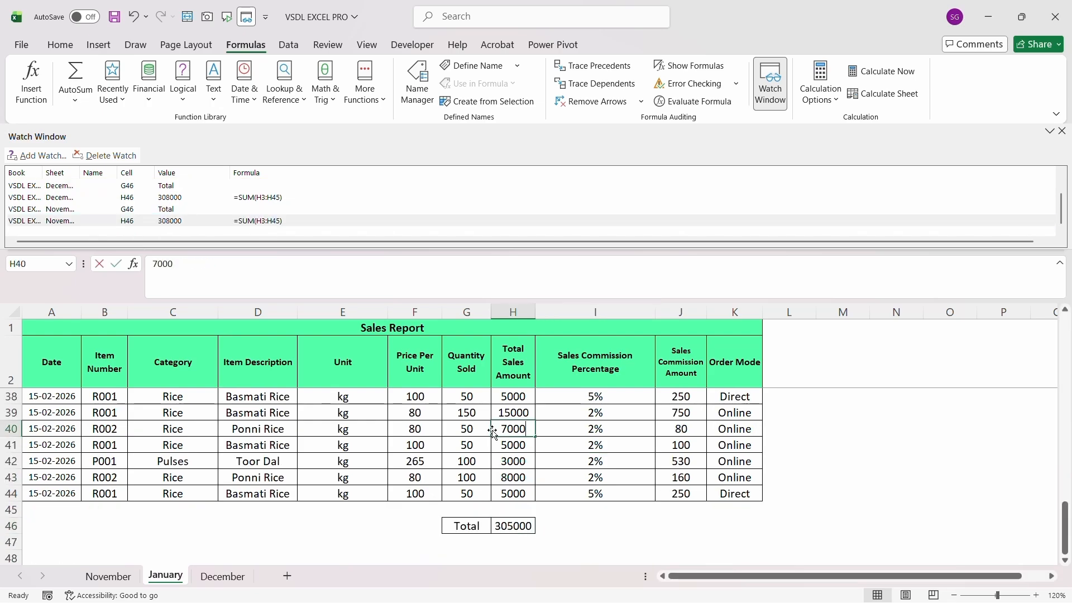
key(ctrl+Page_Up)
key(Down)
key(Down)
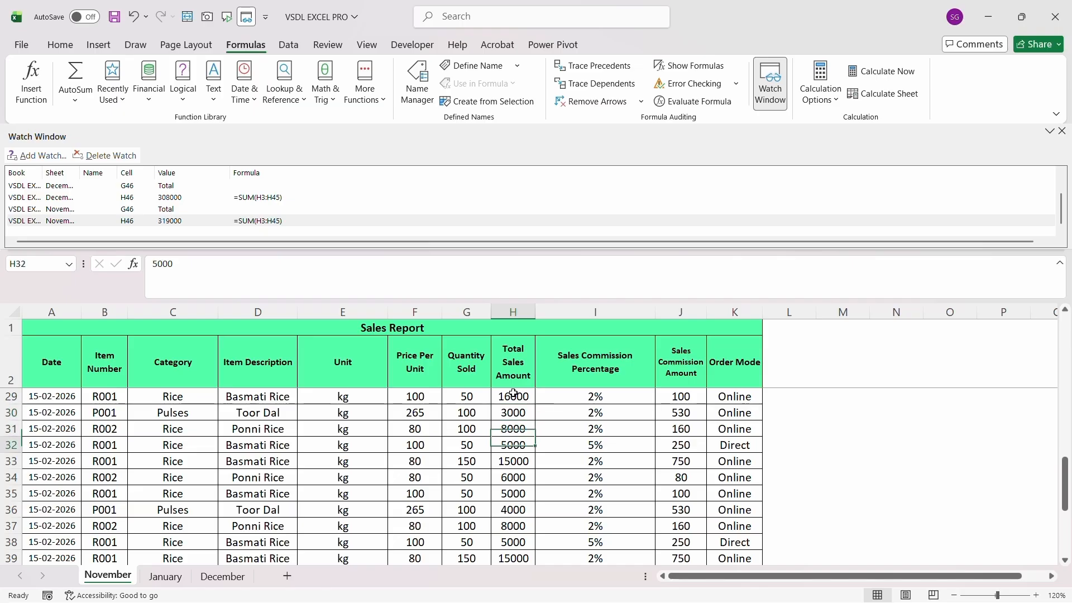
Step: Set the Total Sales Amount in December's H9 to 22000 and check December's watched total
click(186, 203)
click(186, 203)
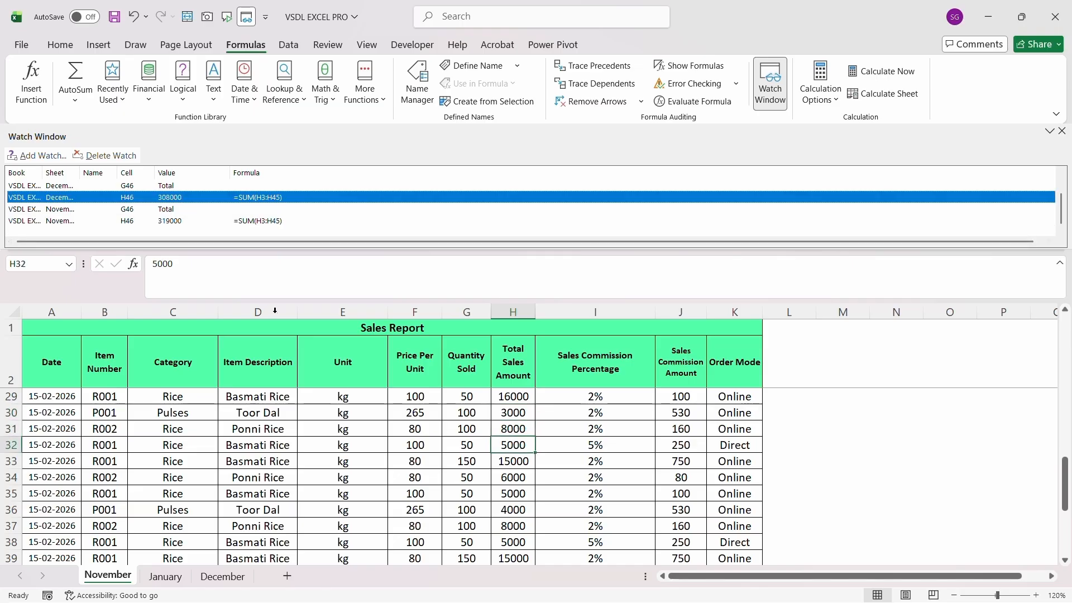
click(226, 575)
click(327, 542)
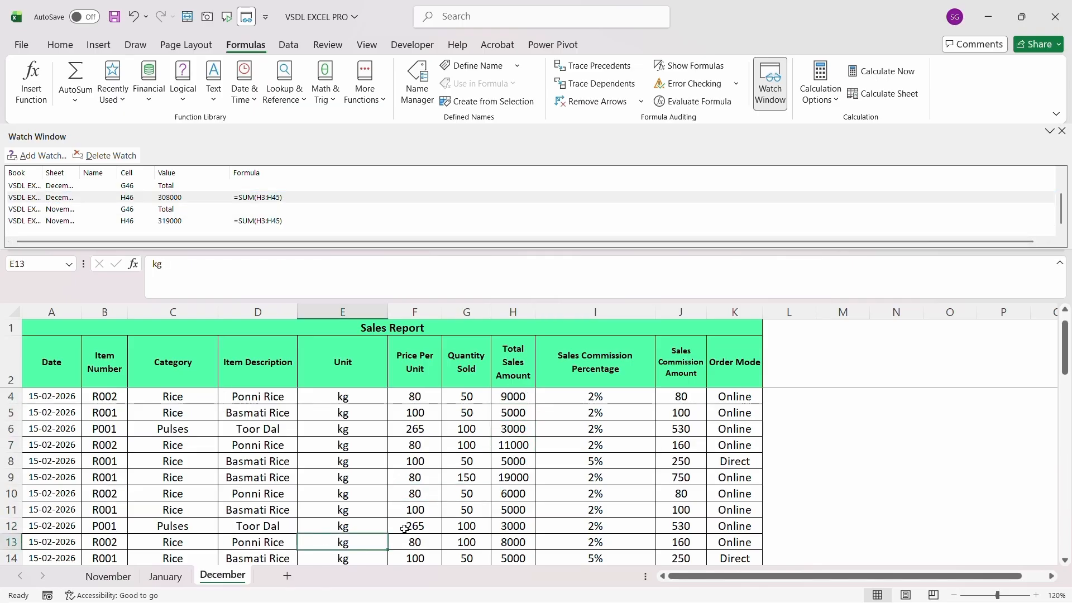
click(512, 476)
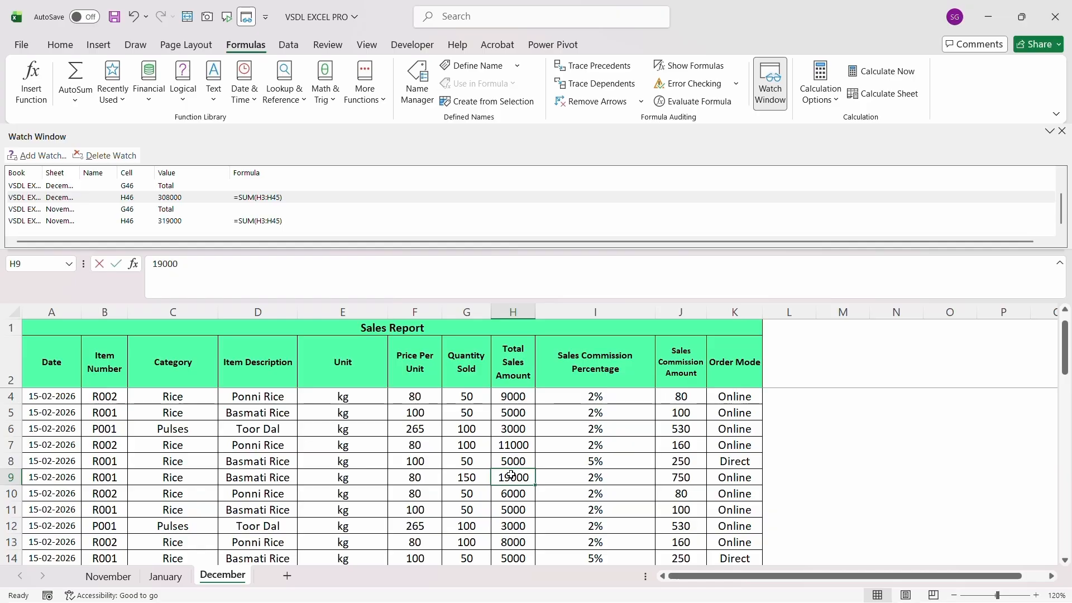
text(22000)
key(Tab)
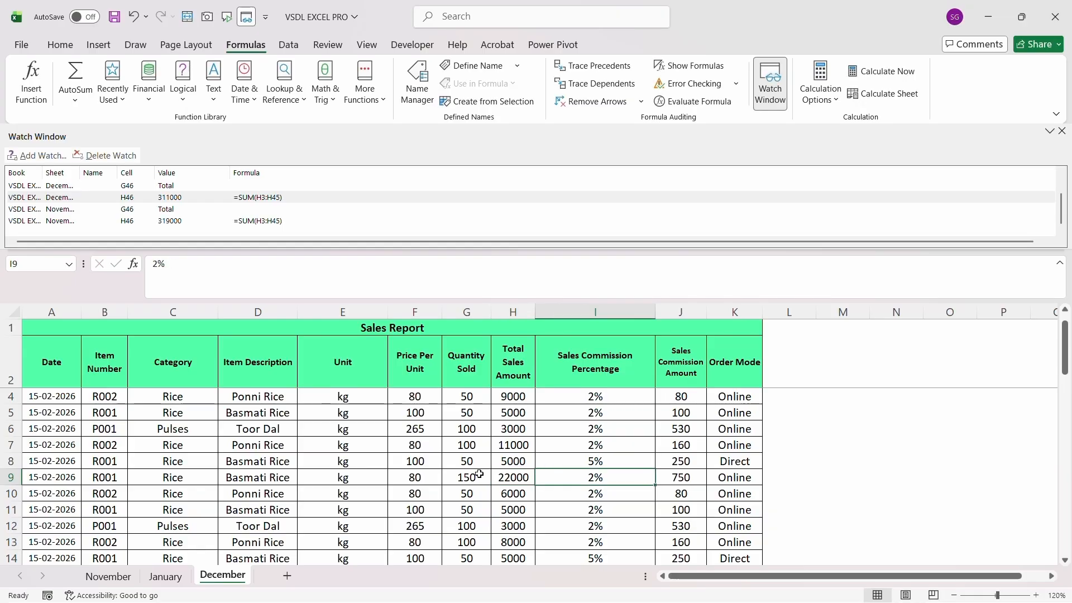
click(193, 199)
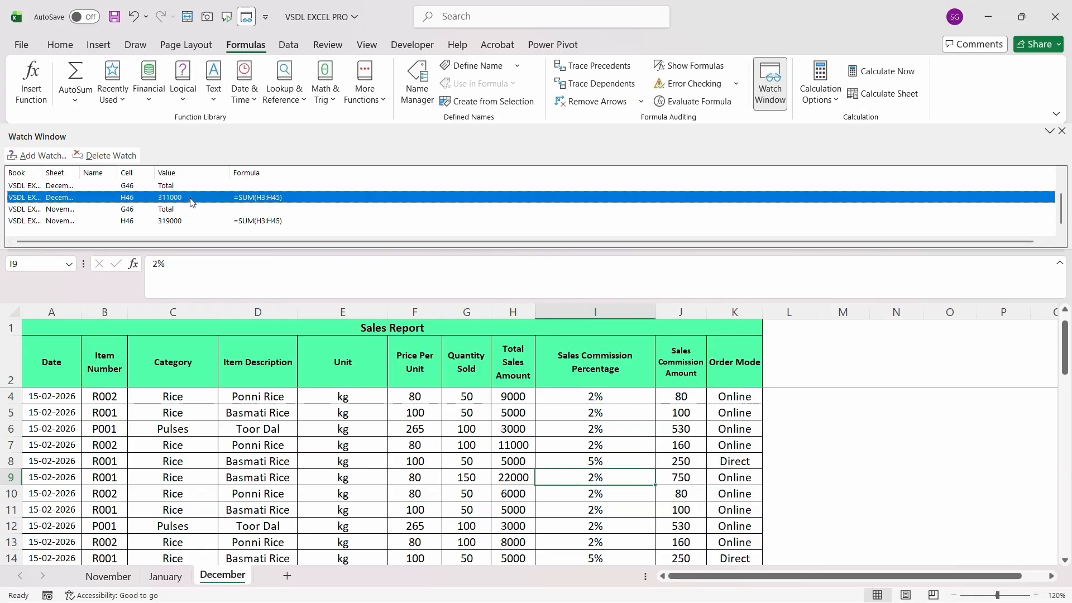
Step: Go to December's total in H46 and compare it with the watched amount
click(476, 472)
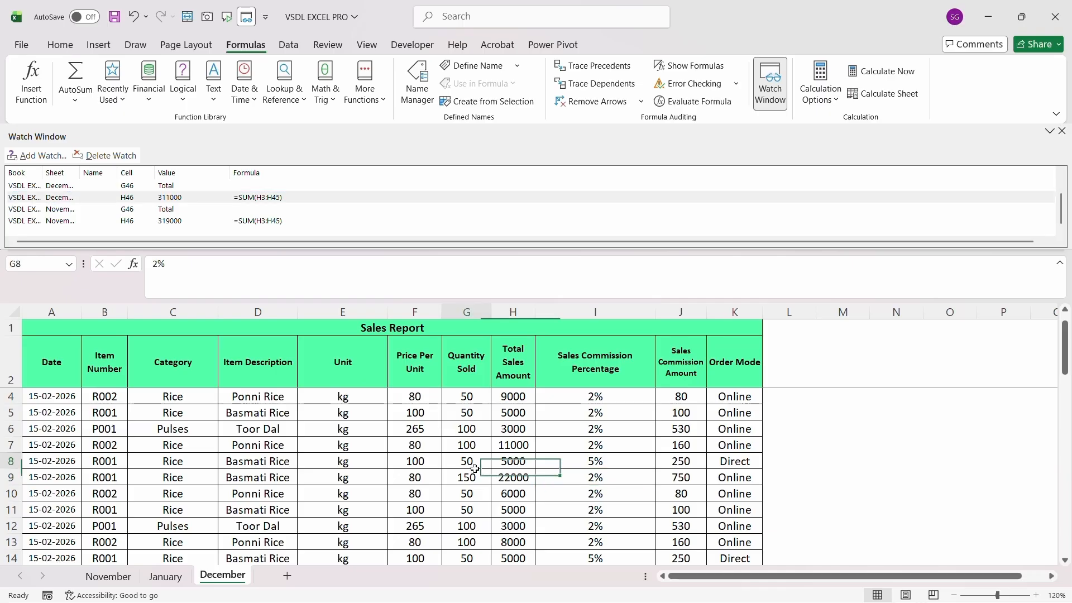
key(Down)
key(Down)
key(Down)
key(Down)
key(Down)
key(Down)
key(Down)
key(Down)
key(Down)
key(Down)
key(Down)
key(Down)
key(Down)
key(Down)
key(Down)
key(Down)
key(Down)
key(Down)
key(Down)
key(Down)
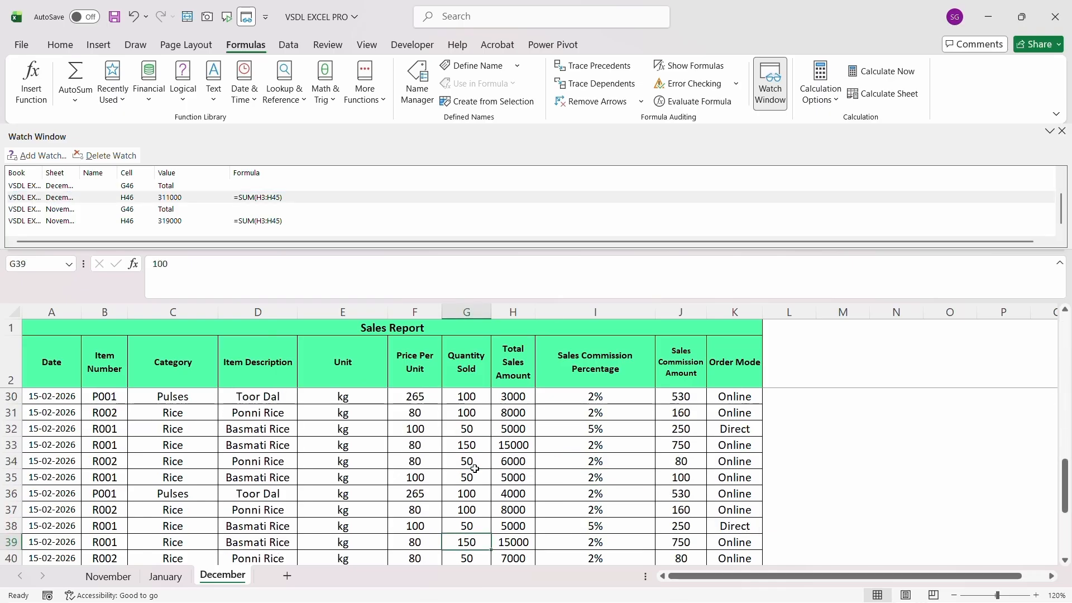
scroll(475, 469, down, 1)
click(525, 459)
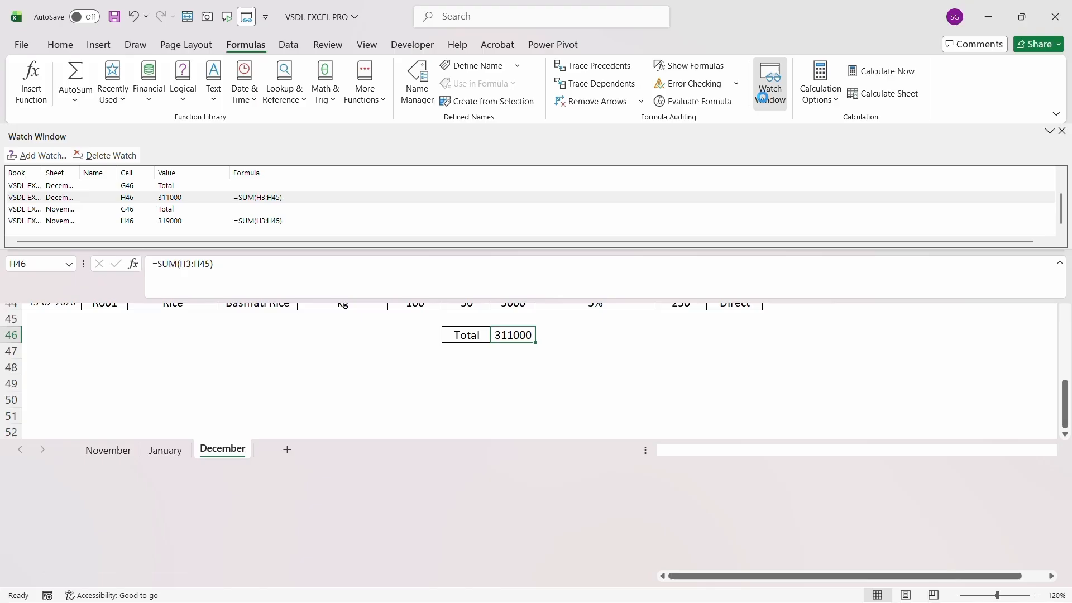
Step: Hide the Watch Window and open it again
click(771, 84)
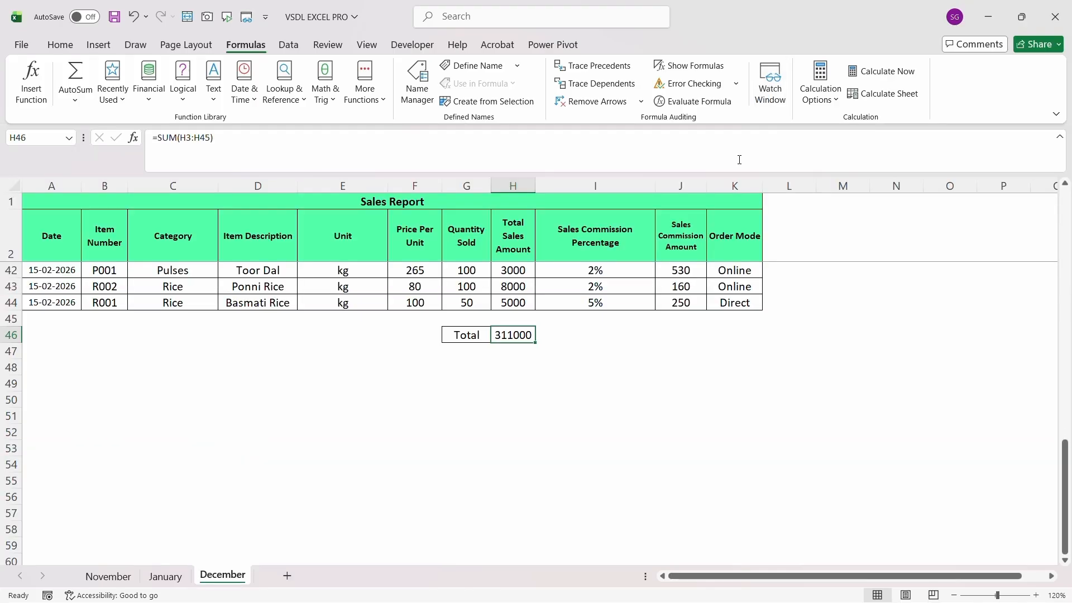
click(677, 364)
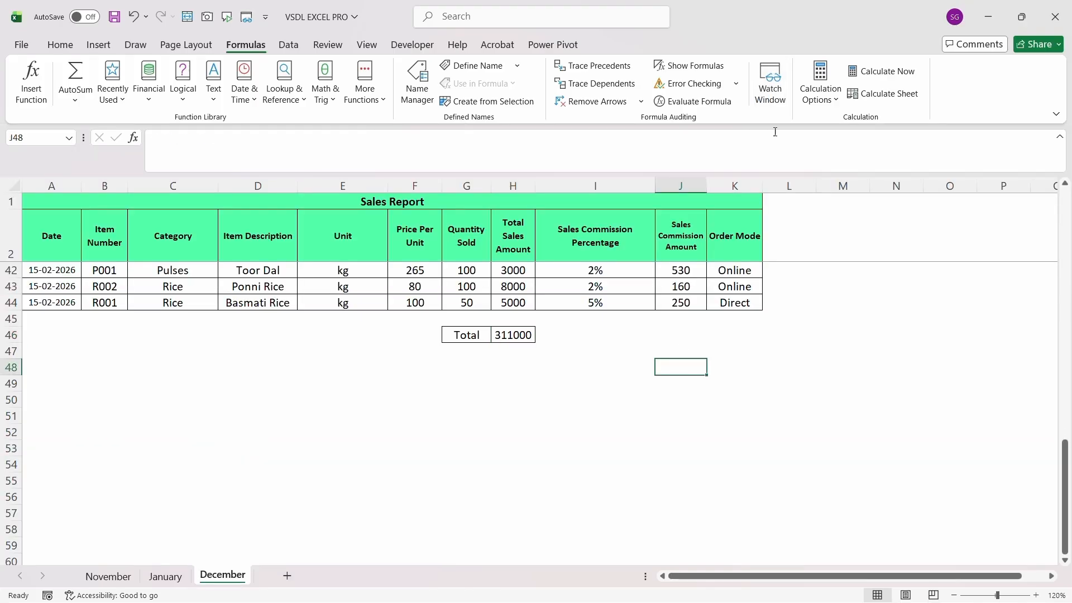
click(774, 104)
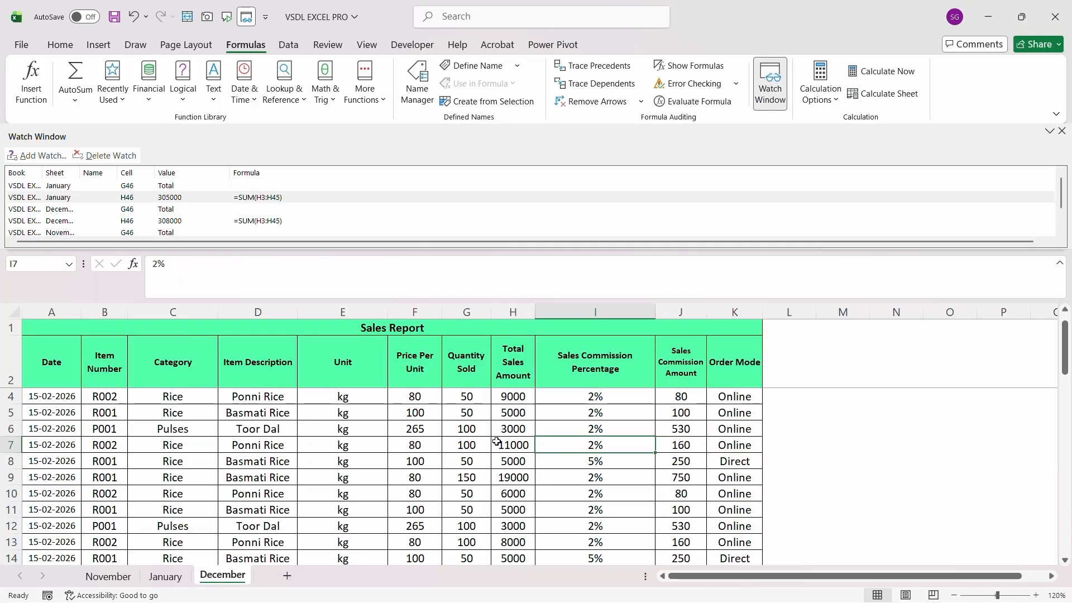